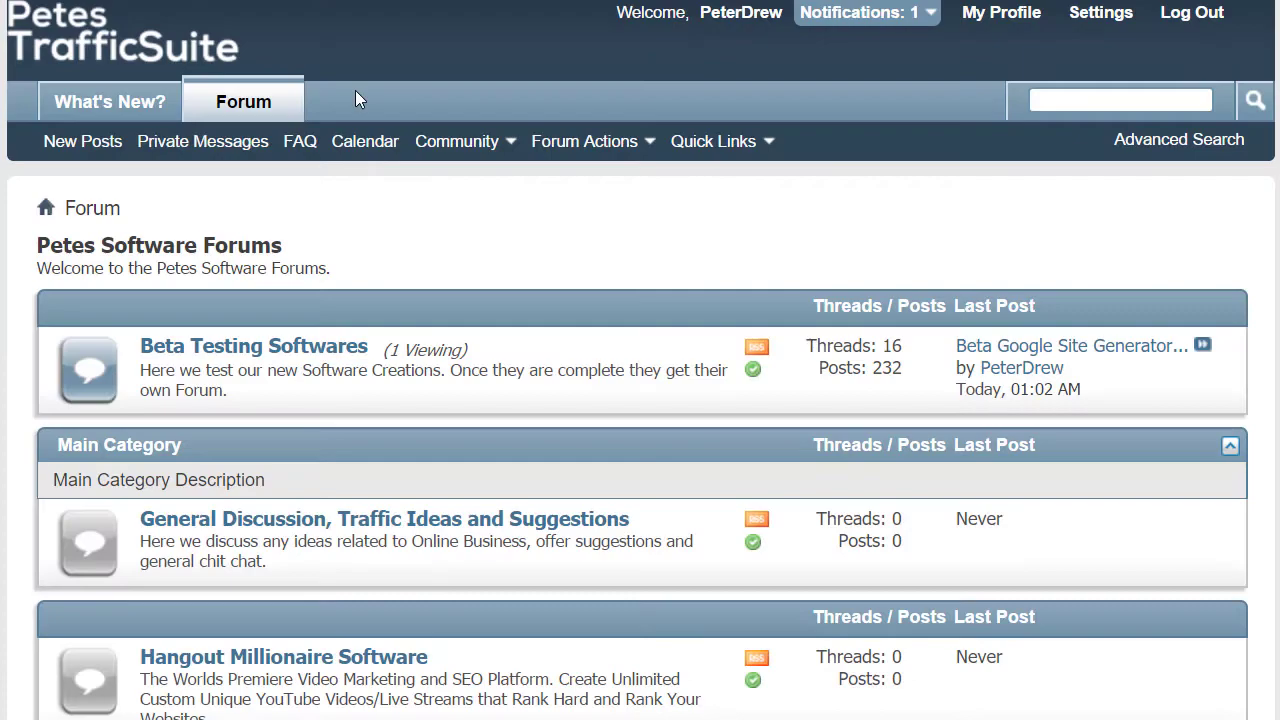
# Step: Open the forum's Beta Testing Softwares section and scroll through its thread list
pyautogui.scroll(-10, 546, 228)
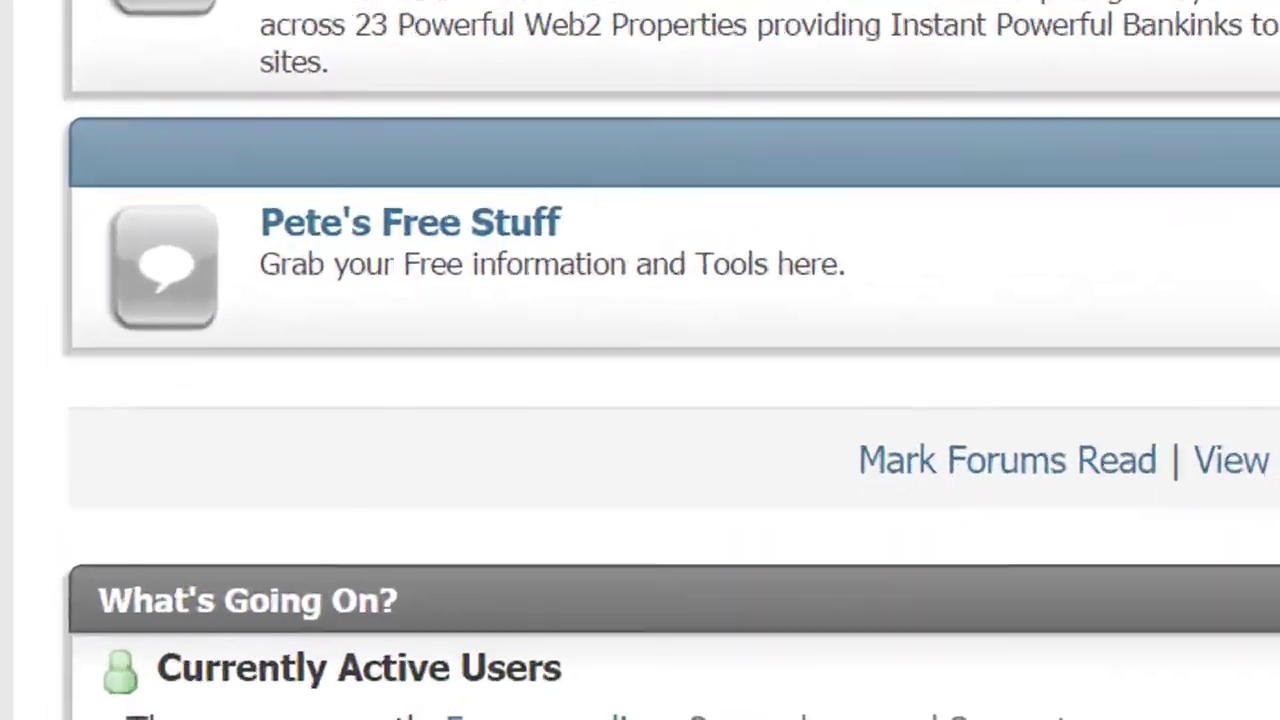
pyautogui.scroll(-4, 640, 400)
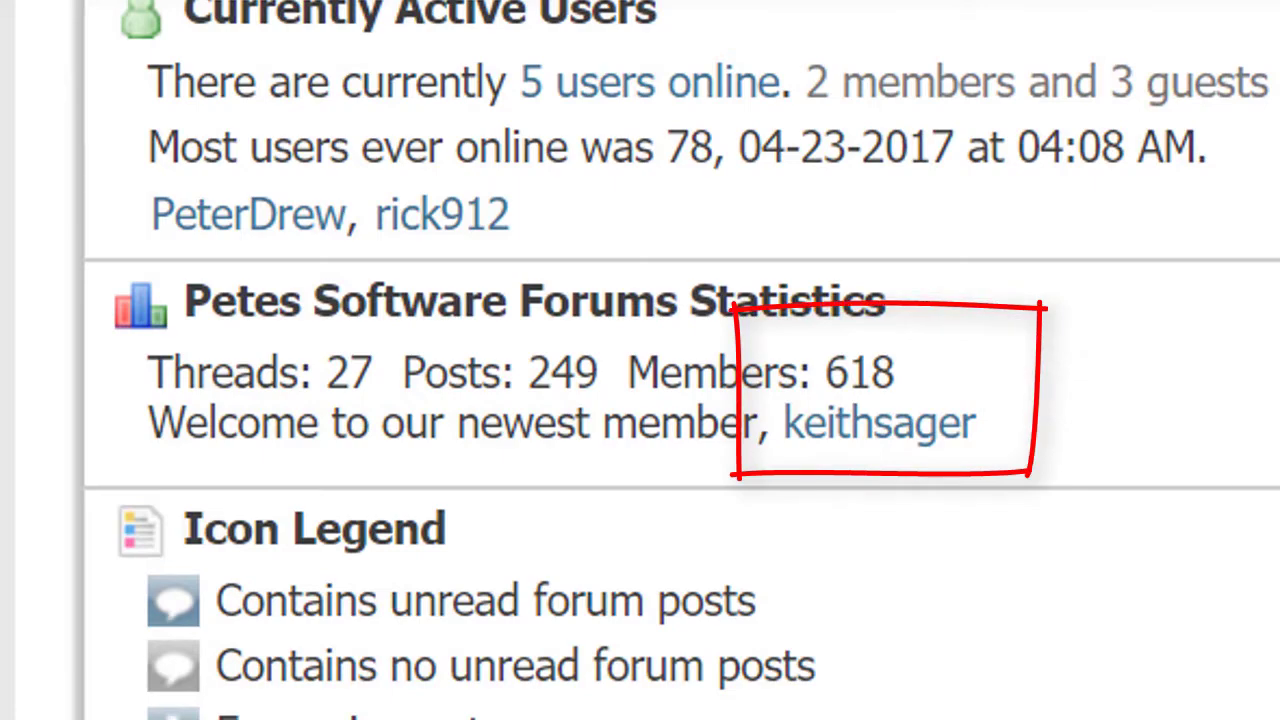
pyautogui.scroll(15, 640, 360)
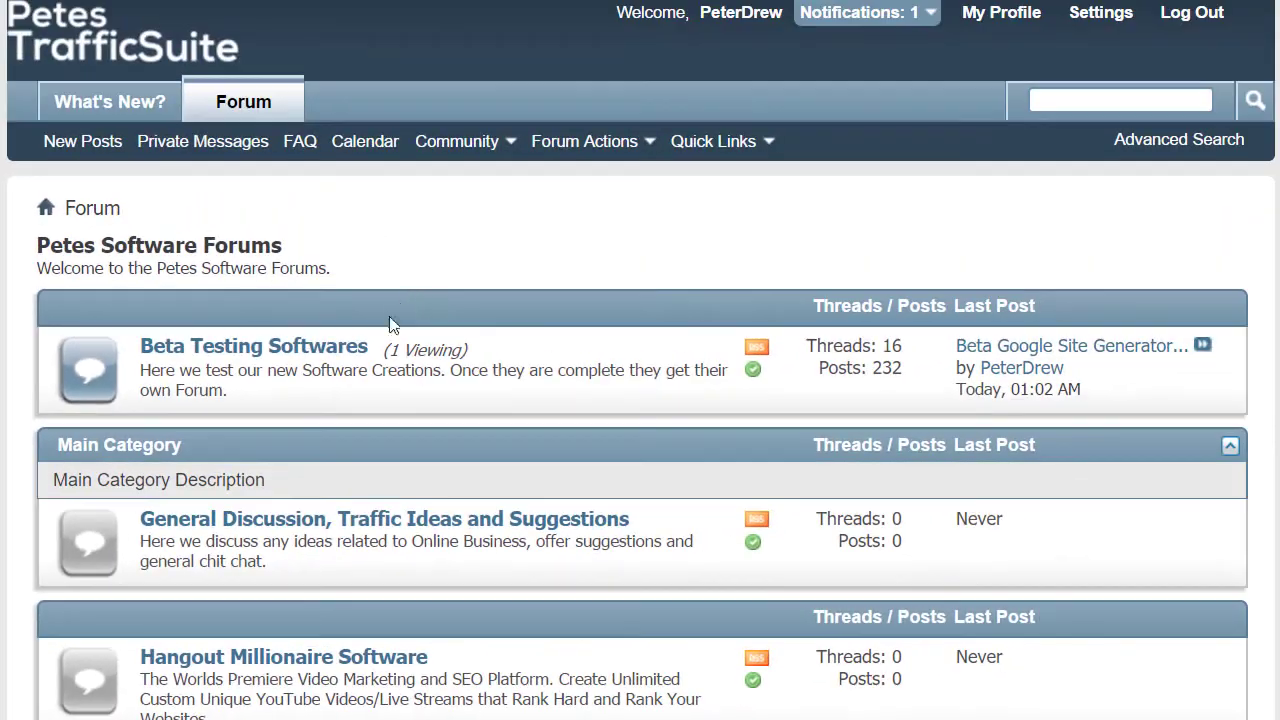
pyautogui.click(319, 348)
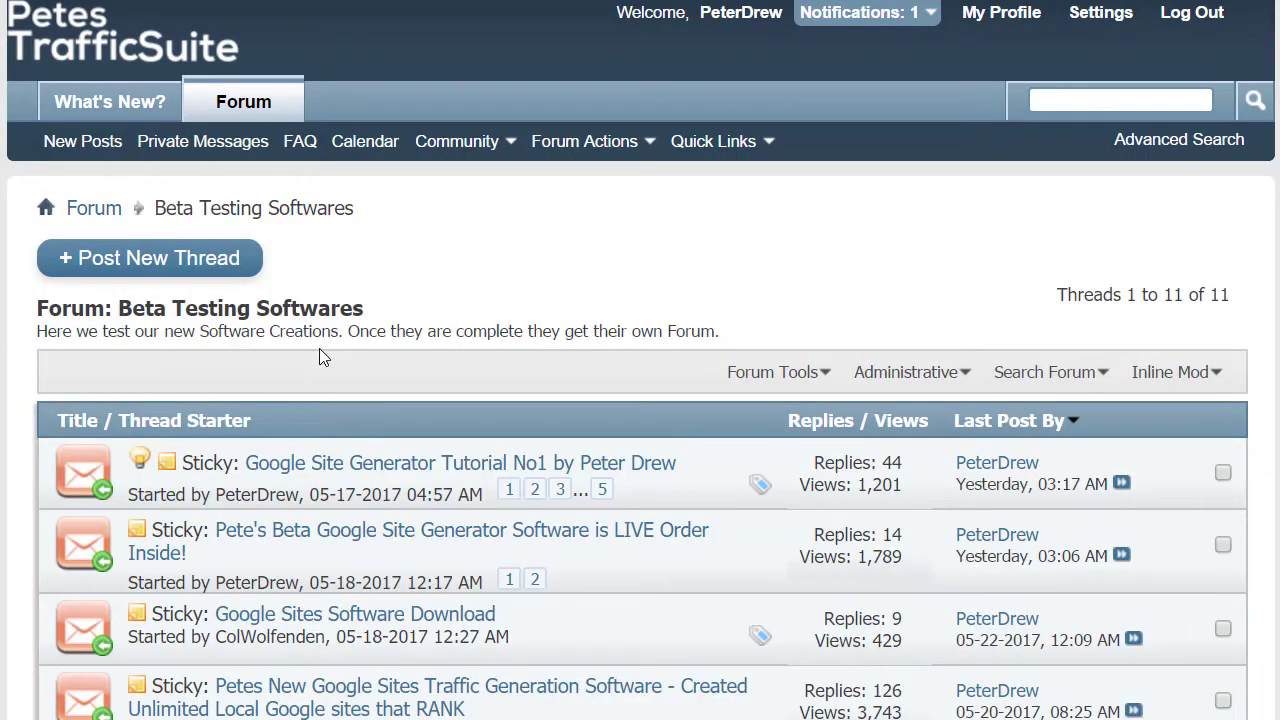
pyautogui.scroll(-4, 320, 355)
pyautogui.scroll(-4, 320, 355)
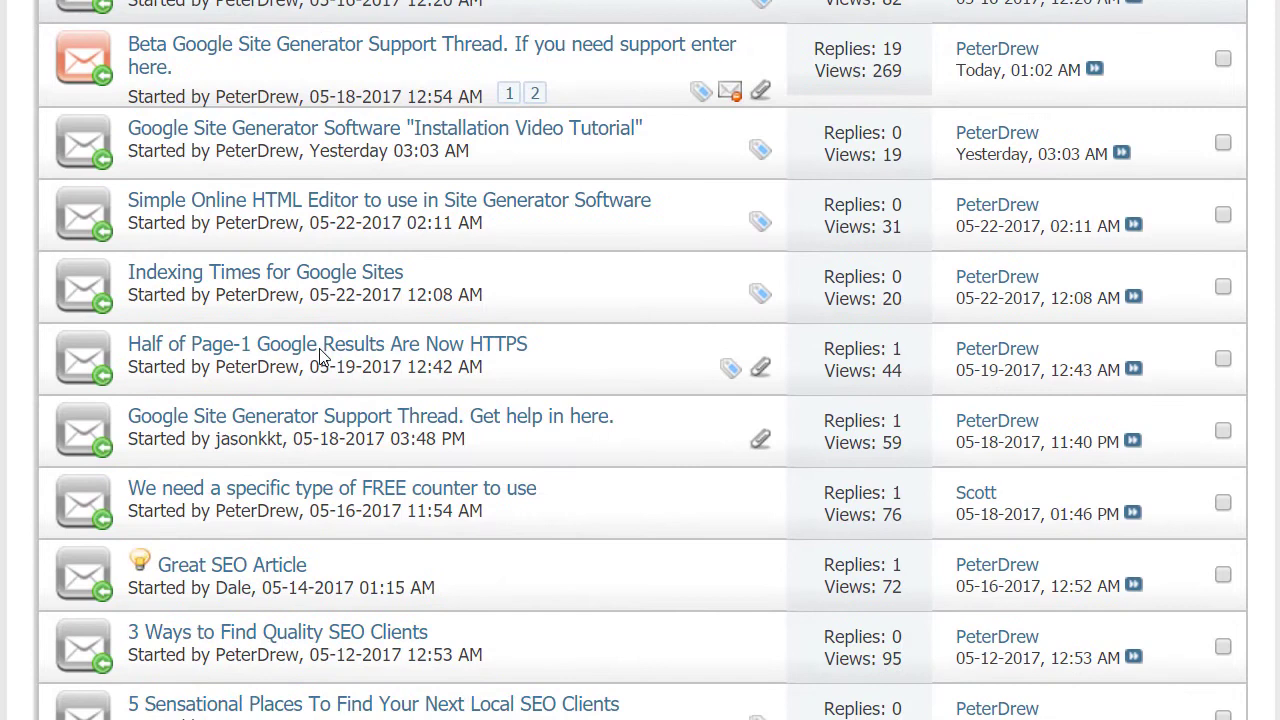
pyautogui.scroll(-1, 45, 541)
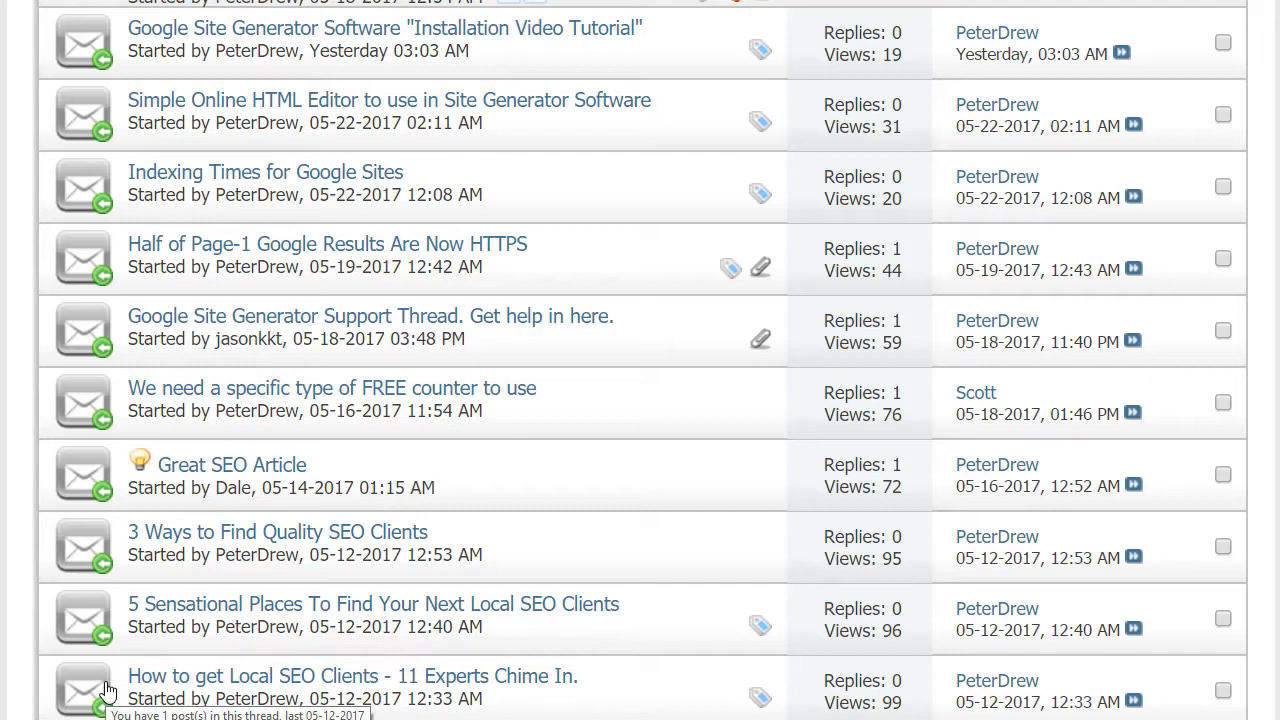
pyautogui.scroll(5, 108, 690)
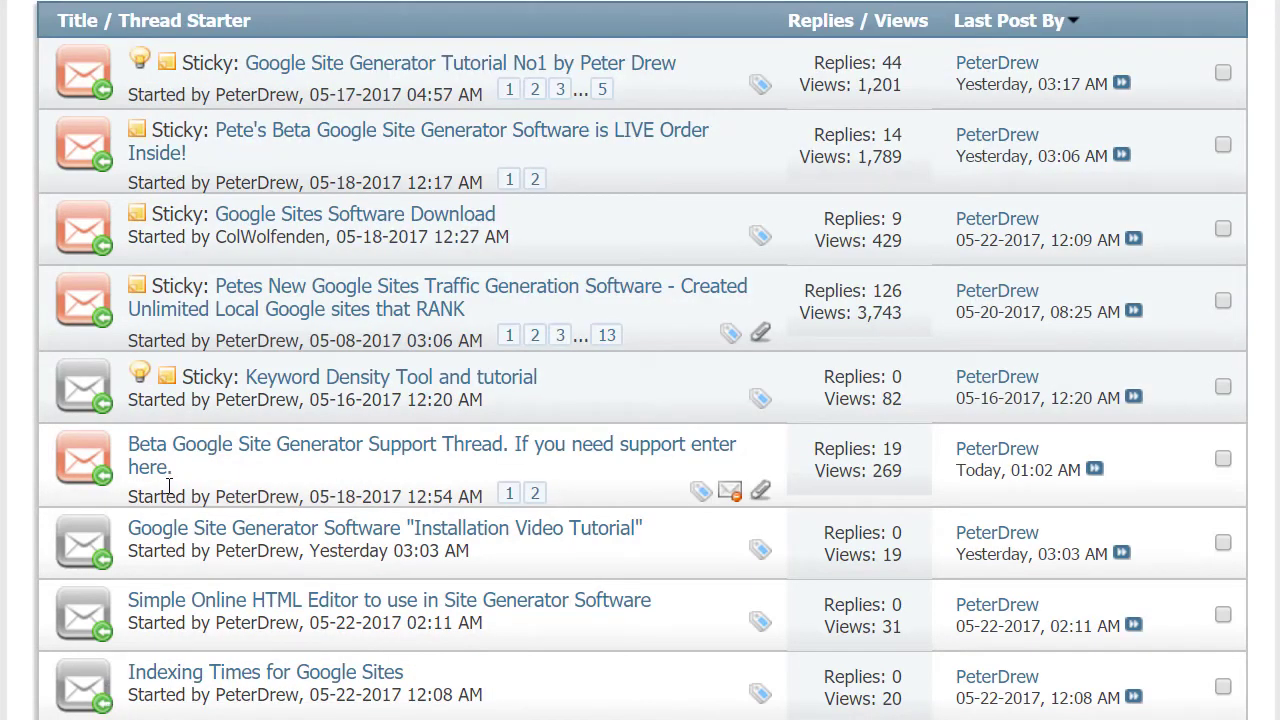
pyautogui.moveTo(288, 216)
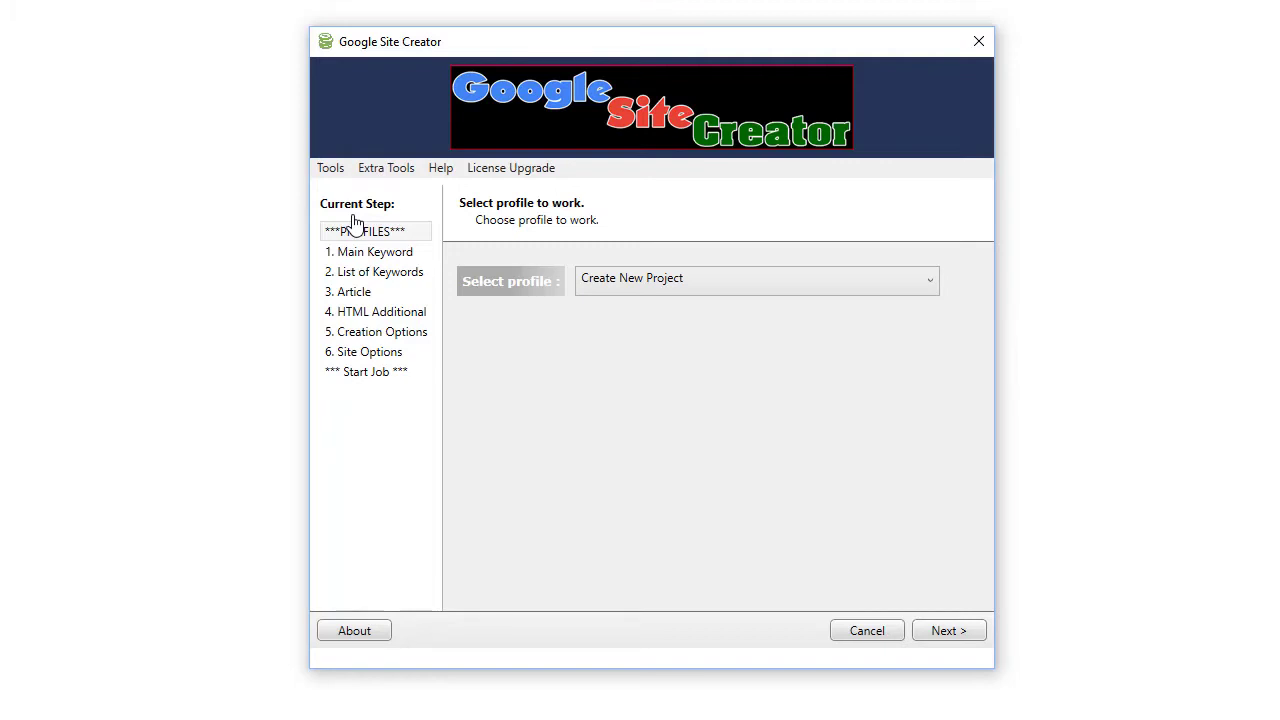
# Step: Paste Seo Consultant as the main keyword, then switch to the GSitesBuilder folder in File Explorer
pyautogui.click(942, 632)
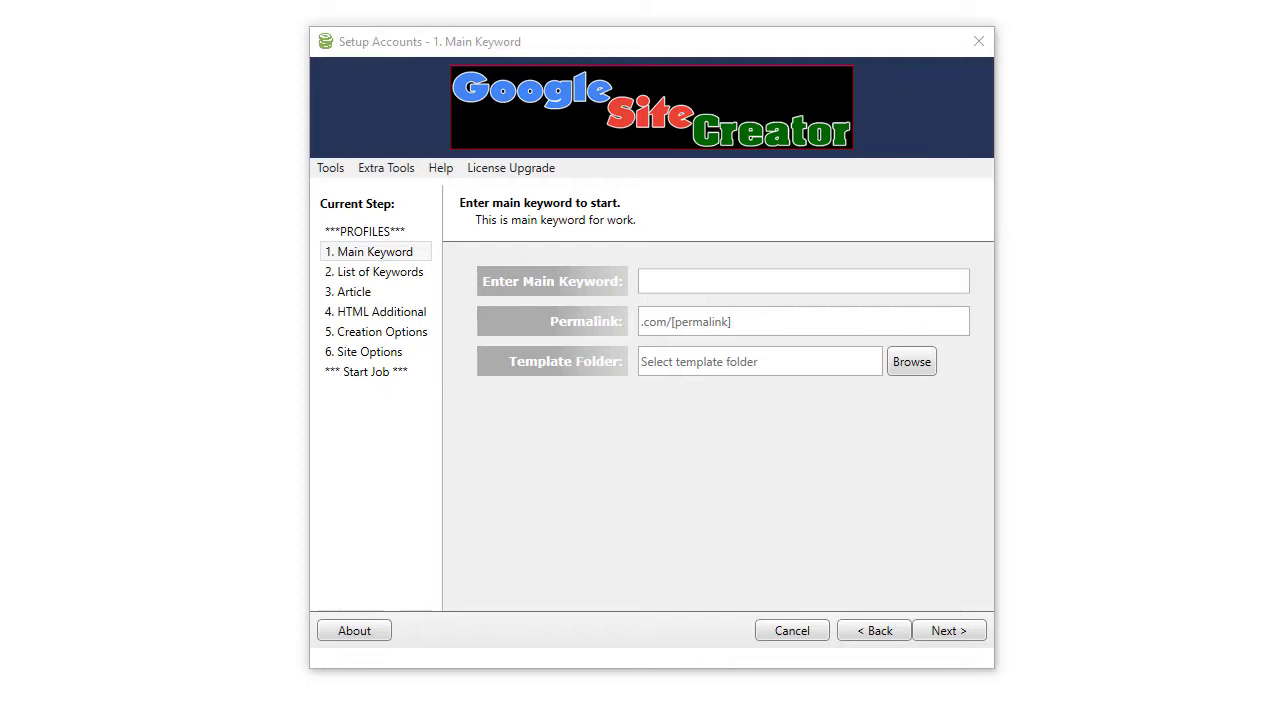
pyautogui.click(876, 399)
pyautogui.write('Seo Consultant')
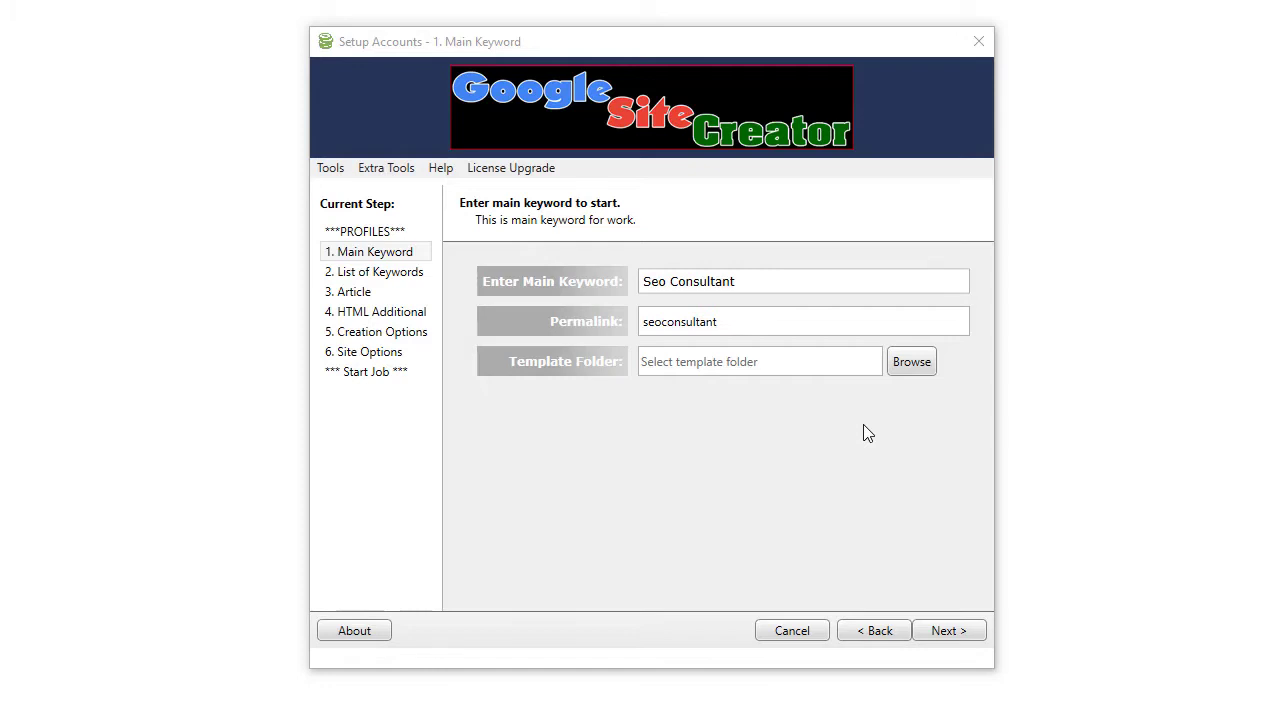
pyautogui.hotkey('alt', 'Tab')
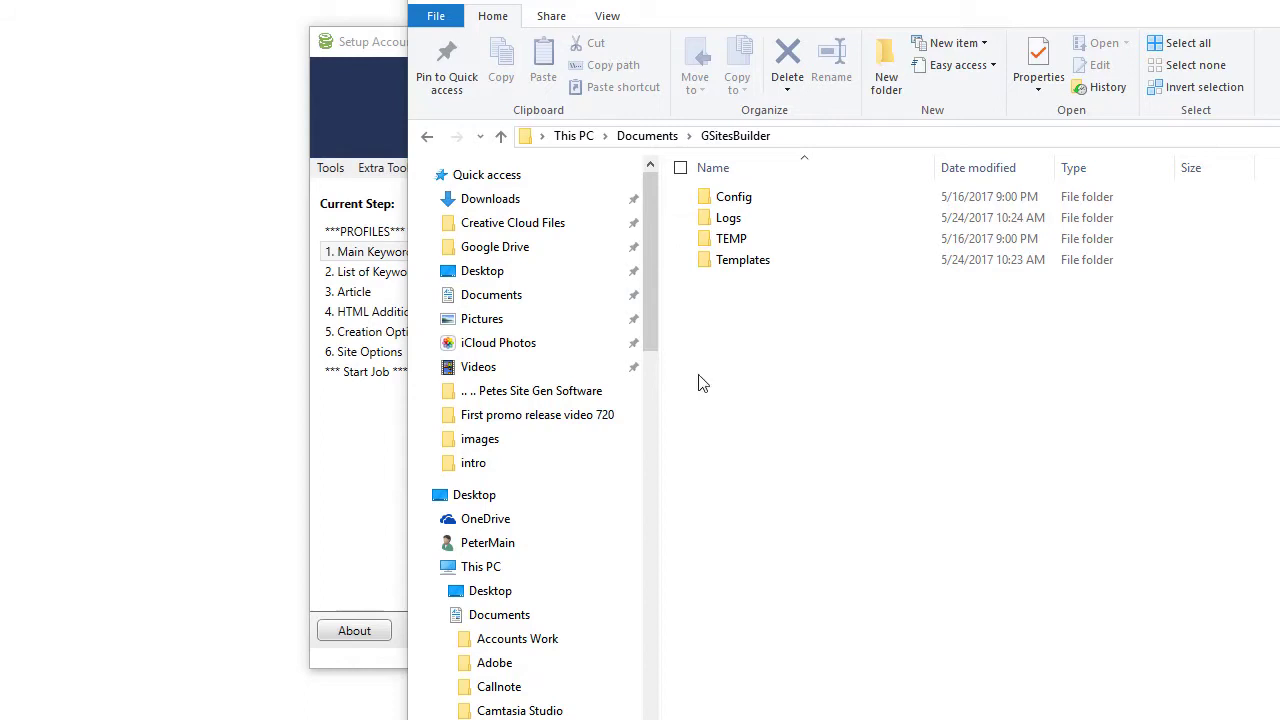
# Step: Delete template.bak from the Templates folder and open template.txt
pyautogui.doubleClick(739, 261)
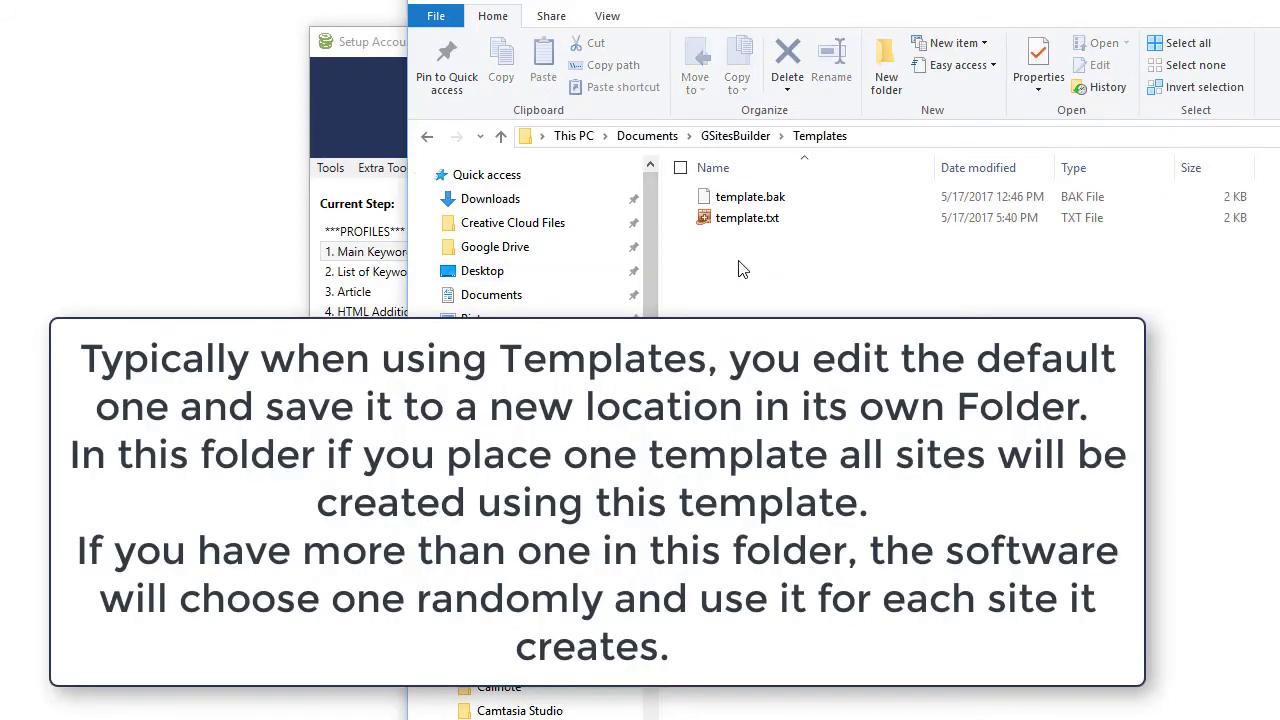
pyautogui.click(735, 200)
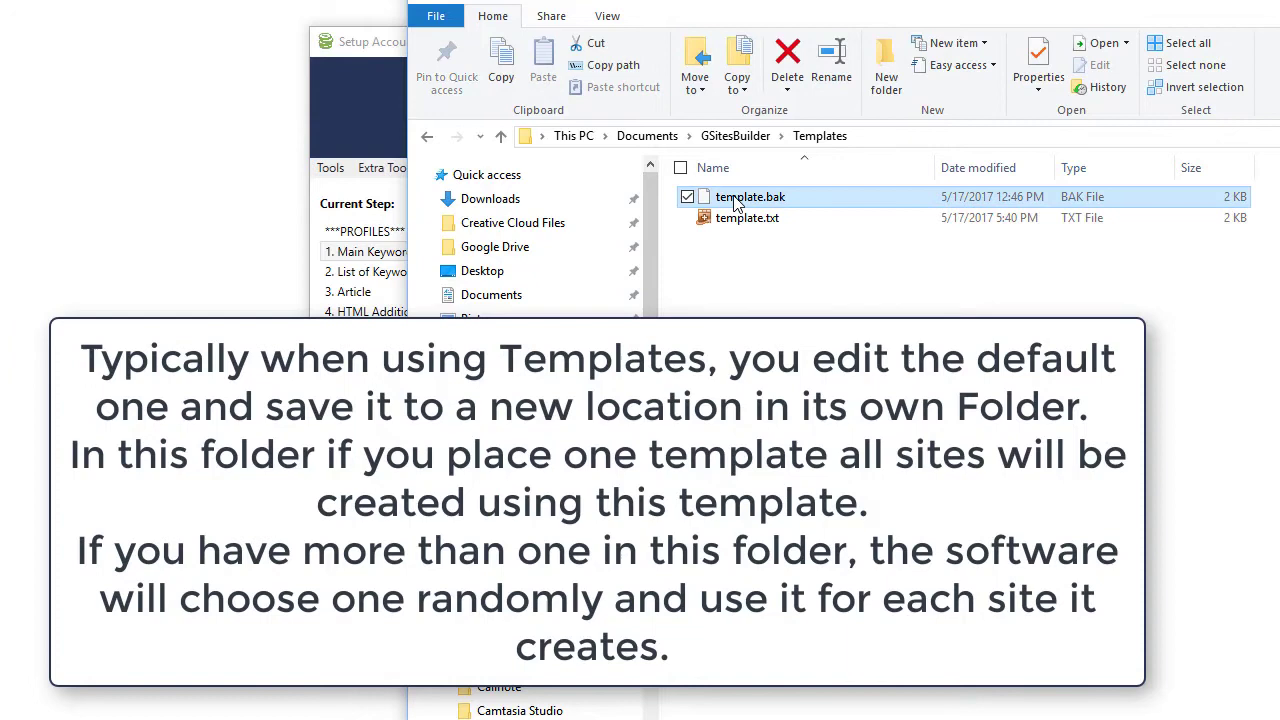
pyautogui.press('Delete')
pyautogui.press('Return')
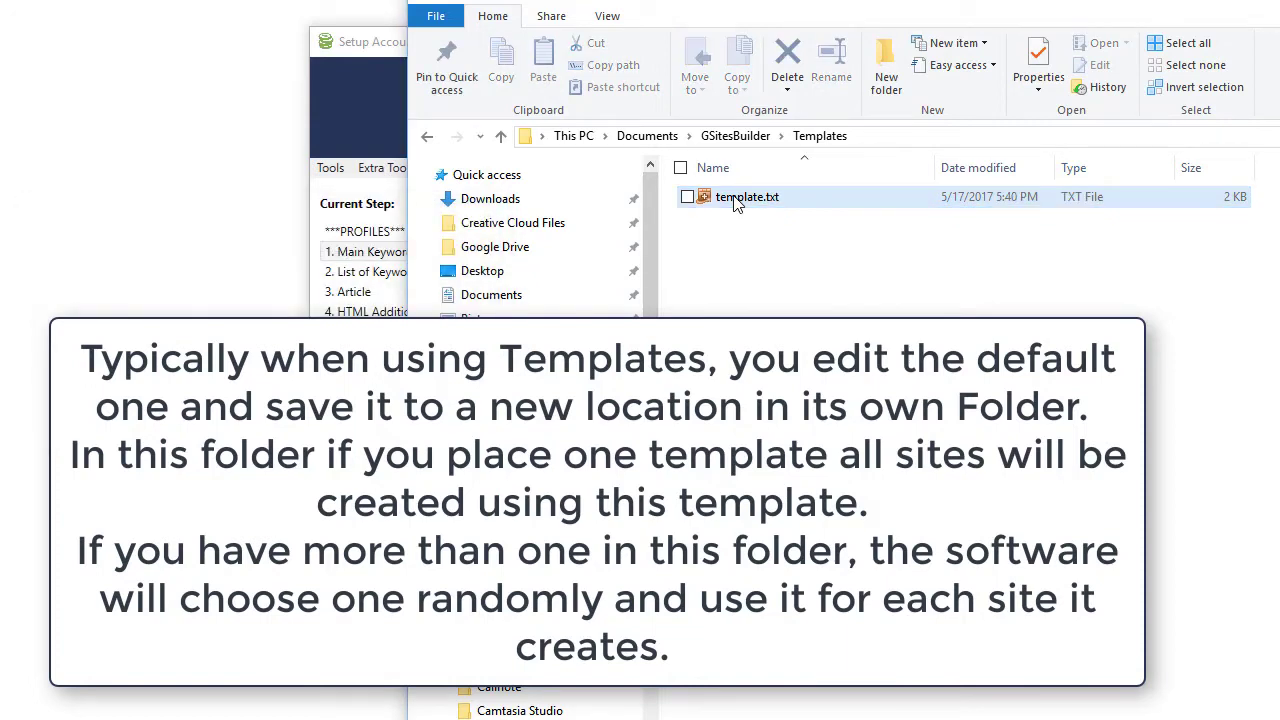
pyautogui.click(735, 200)
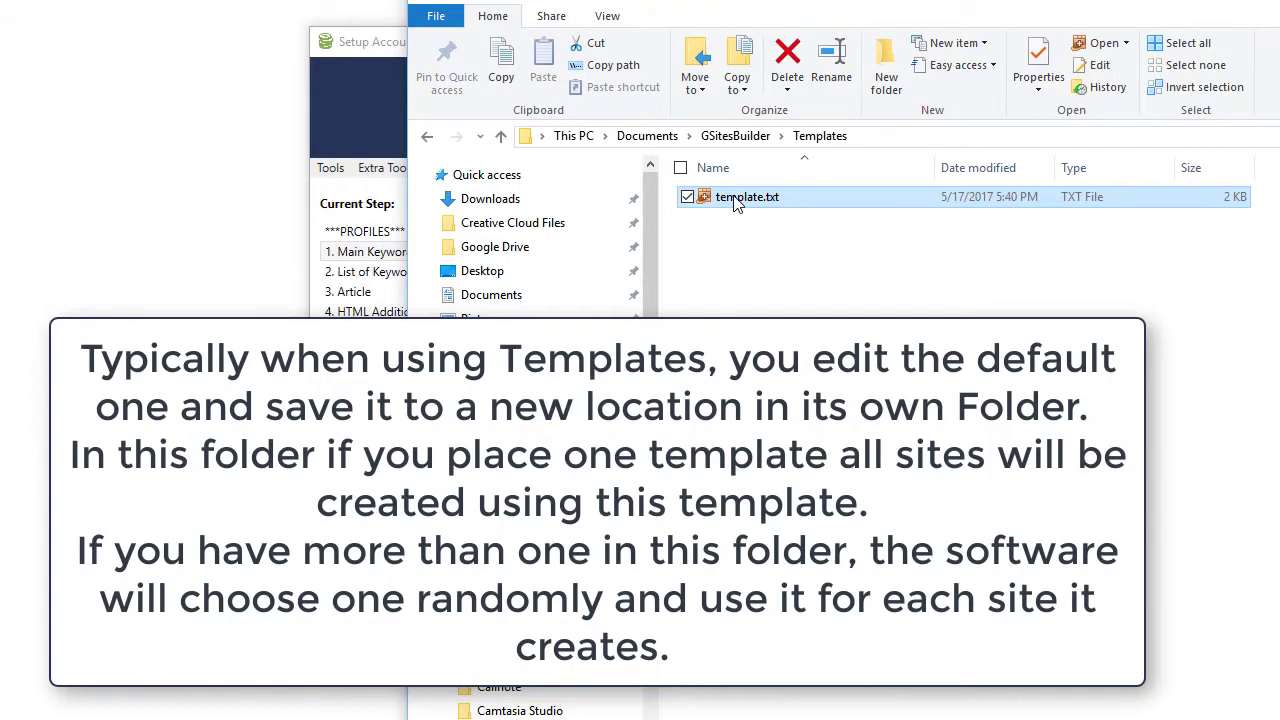
pyautogui.doubleClick(735, 200)
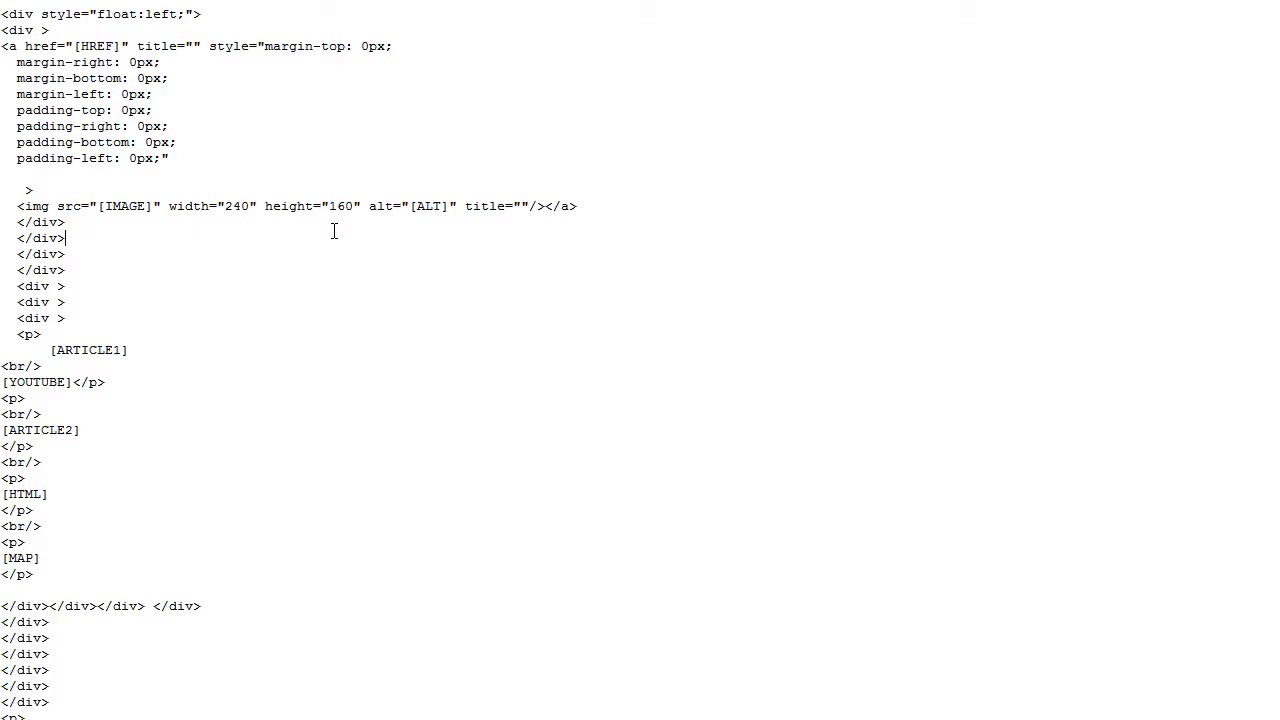
# Step: Switch to the document listing the template placeholders to review them
pyautogui.hotkey('alt', 'Tab')
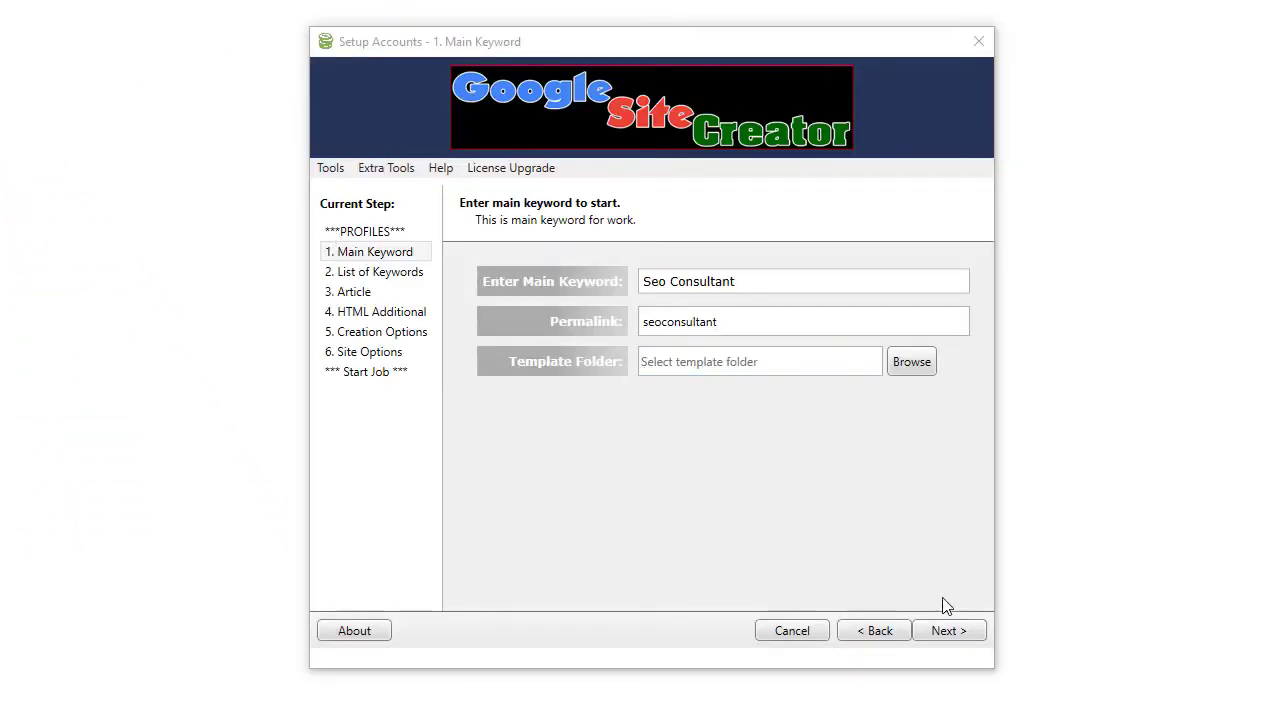
# Step: Paste the SEO article and set protected keywords: seo, business, search engine optimization
pyautogui.click(959, 628)
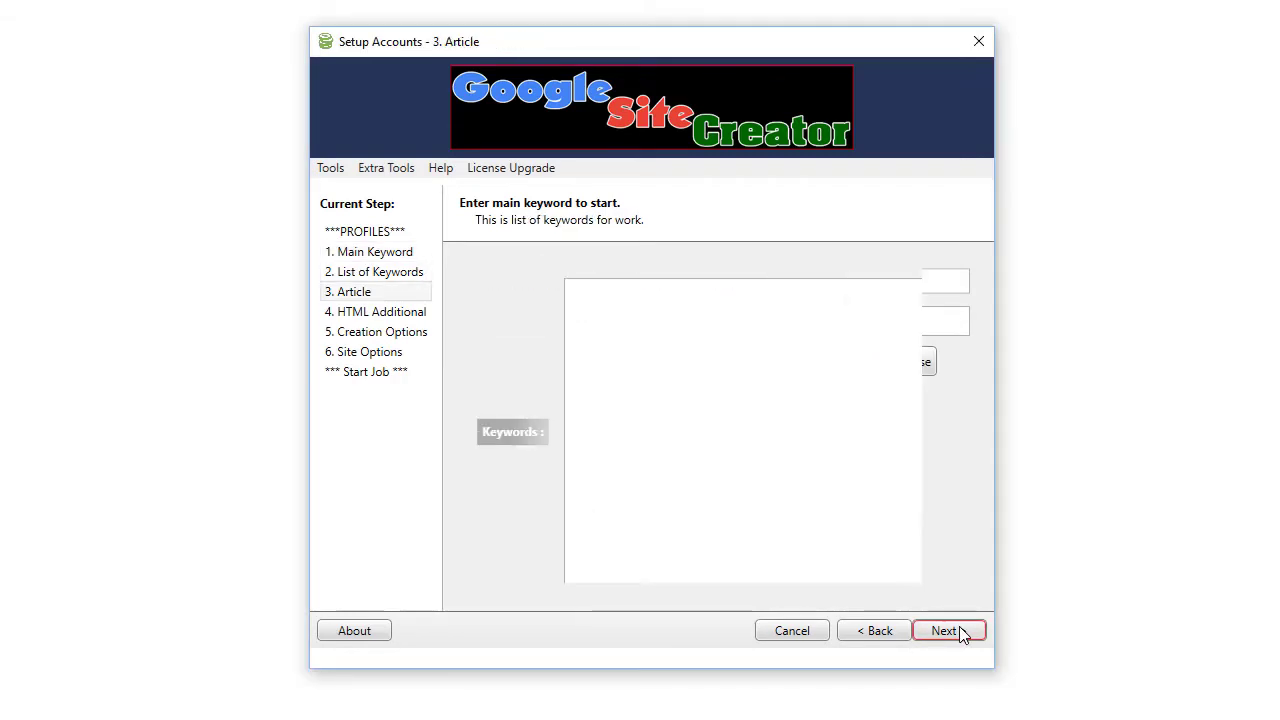
pyautogui.click(795, 462)
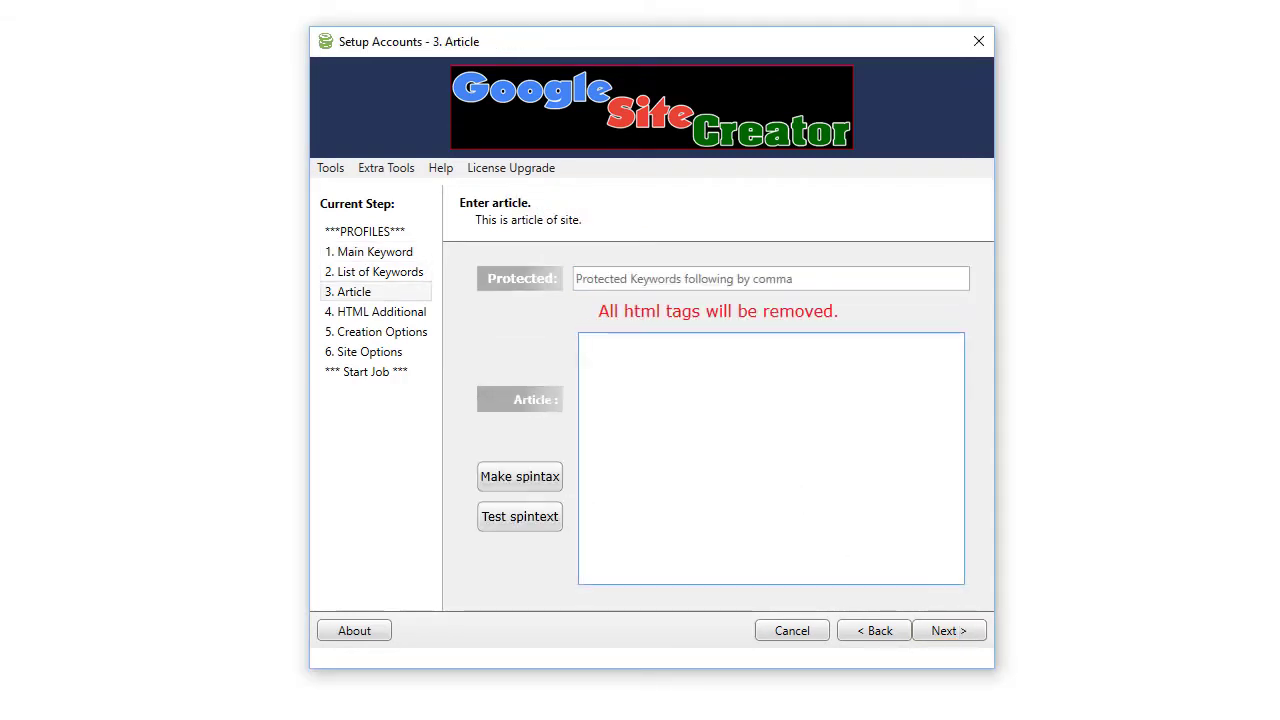
pyautogui.click(721, 459)
pyautogui.hotkey('ctrl', 'v')
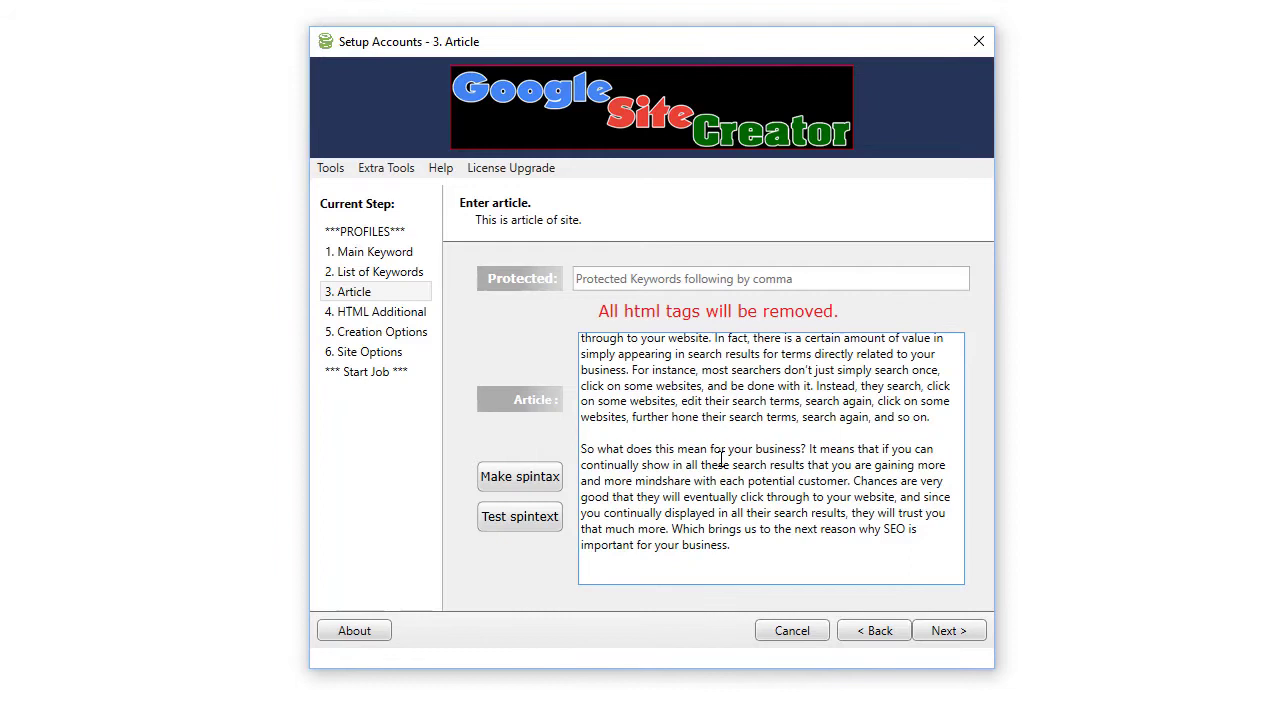
pyautogui.hotkey('ctrl', 'Home')
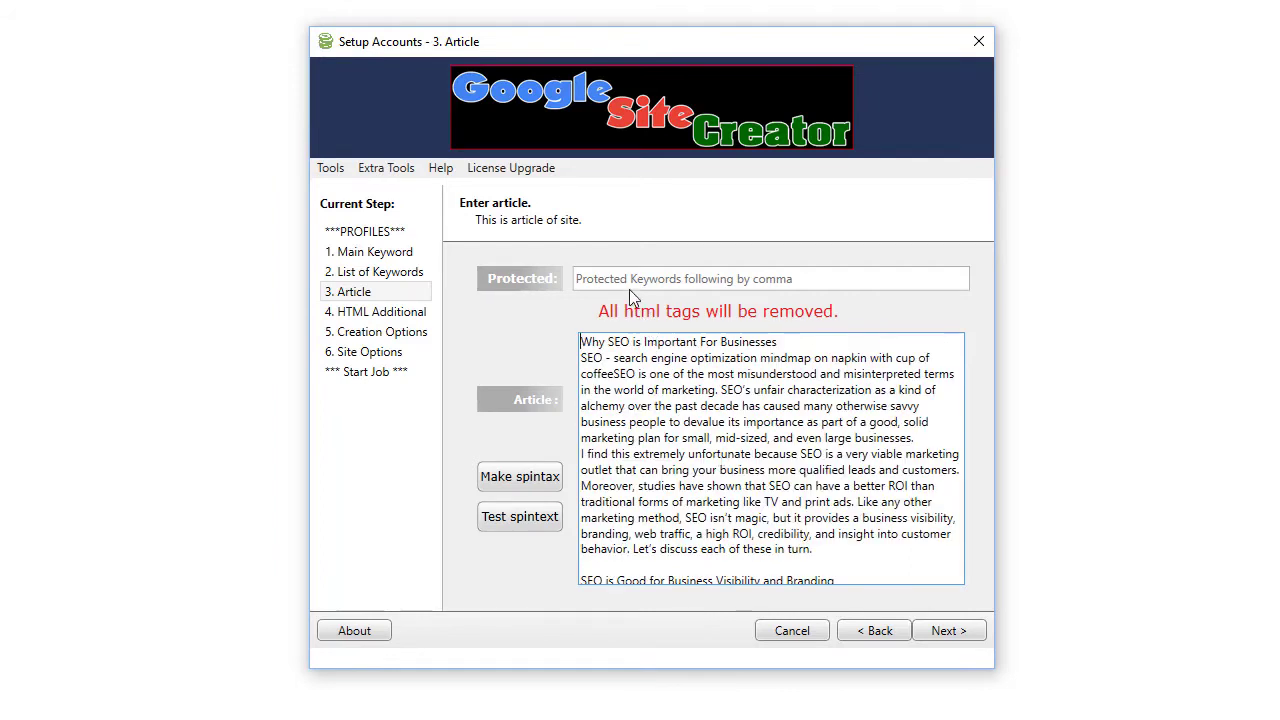
pyautogui.click(635, 279)
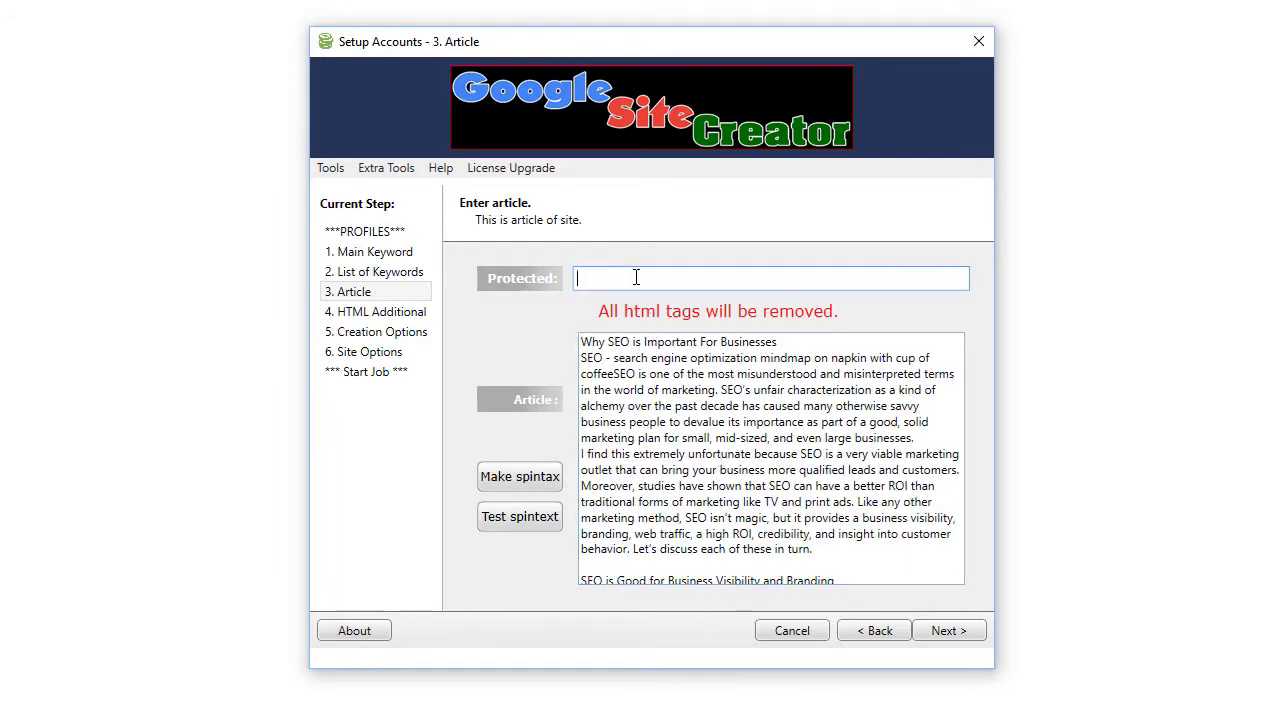
pyautogui.write('seo, business')
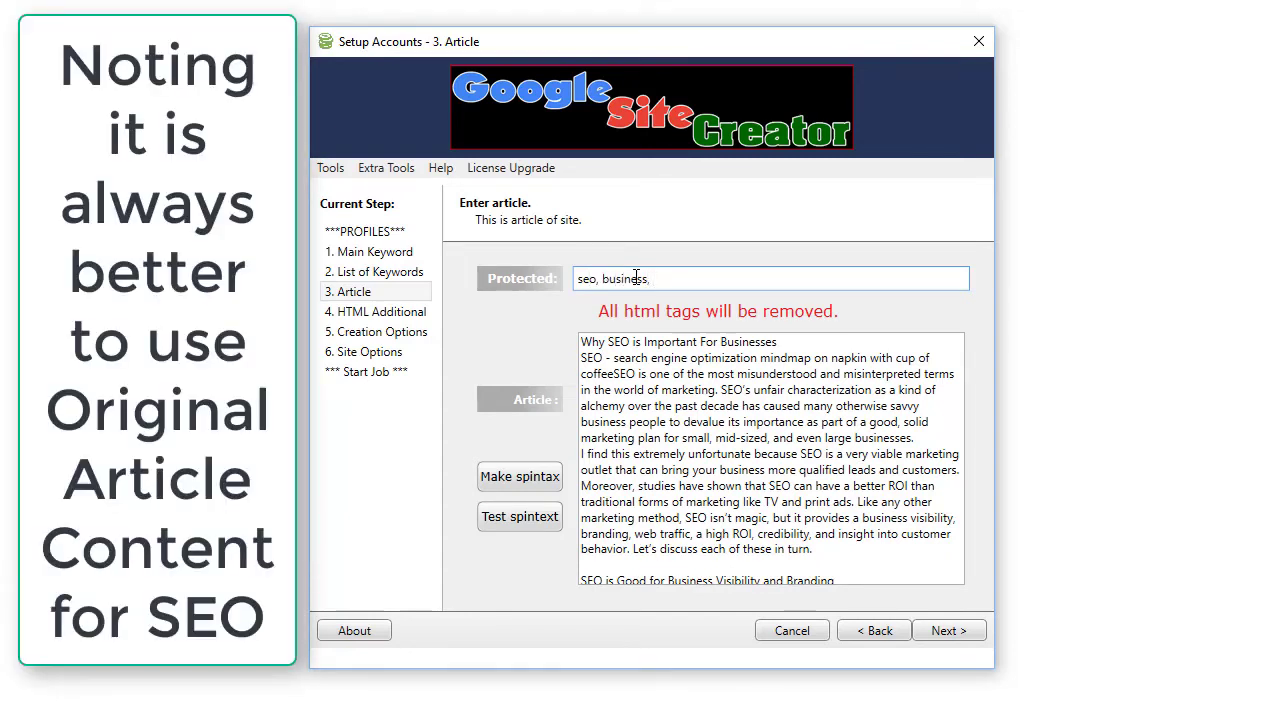
pyautogui.write(', search engine optimiz')
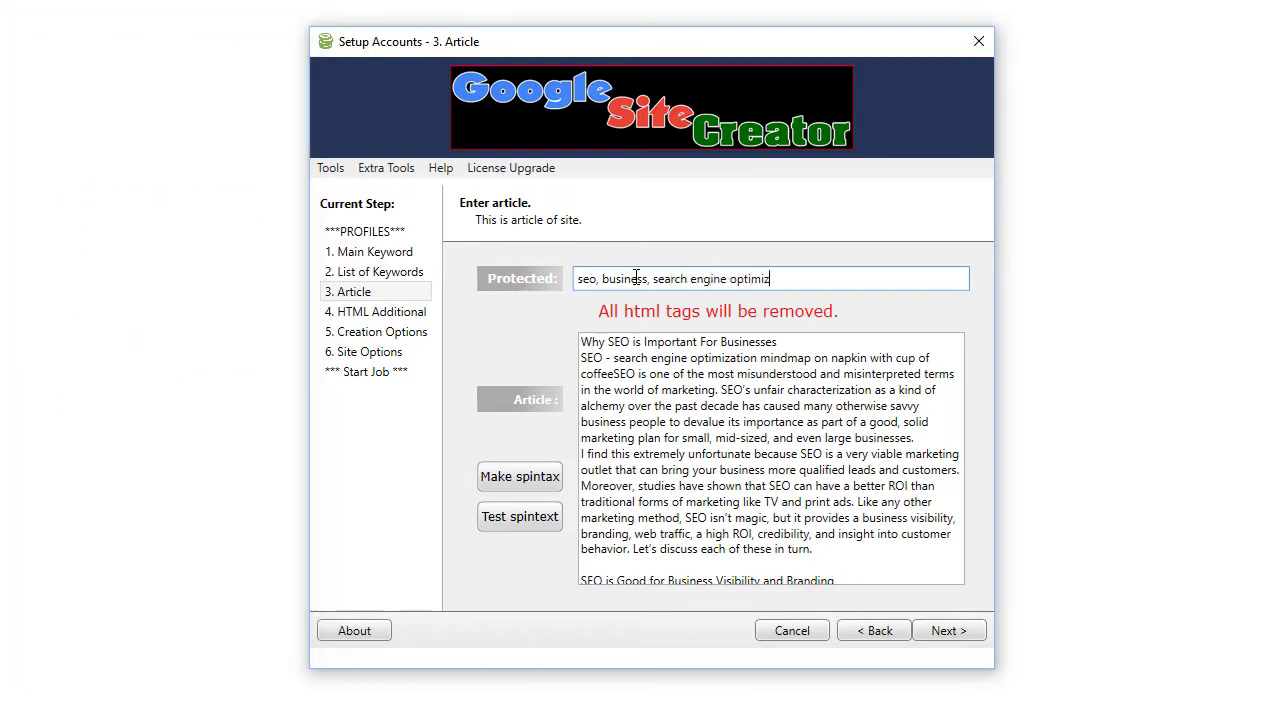
pyautogui.write('ation,')
# Step: Convert the article to spintax, preview several spin variations, and move on to HTML Additional
pyautogui.click(549, 483)
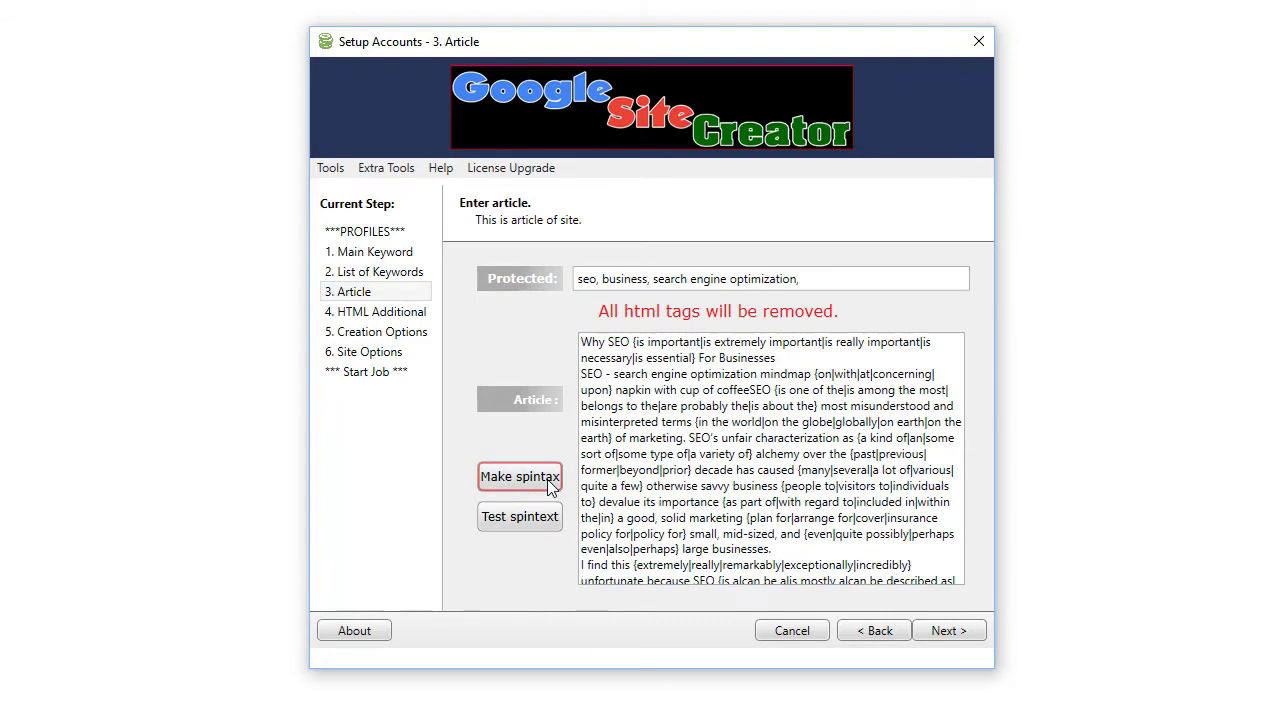
pyautogui.click(537, 516)
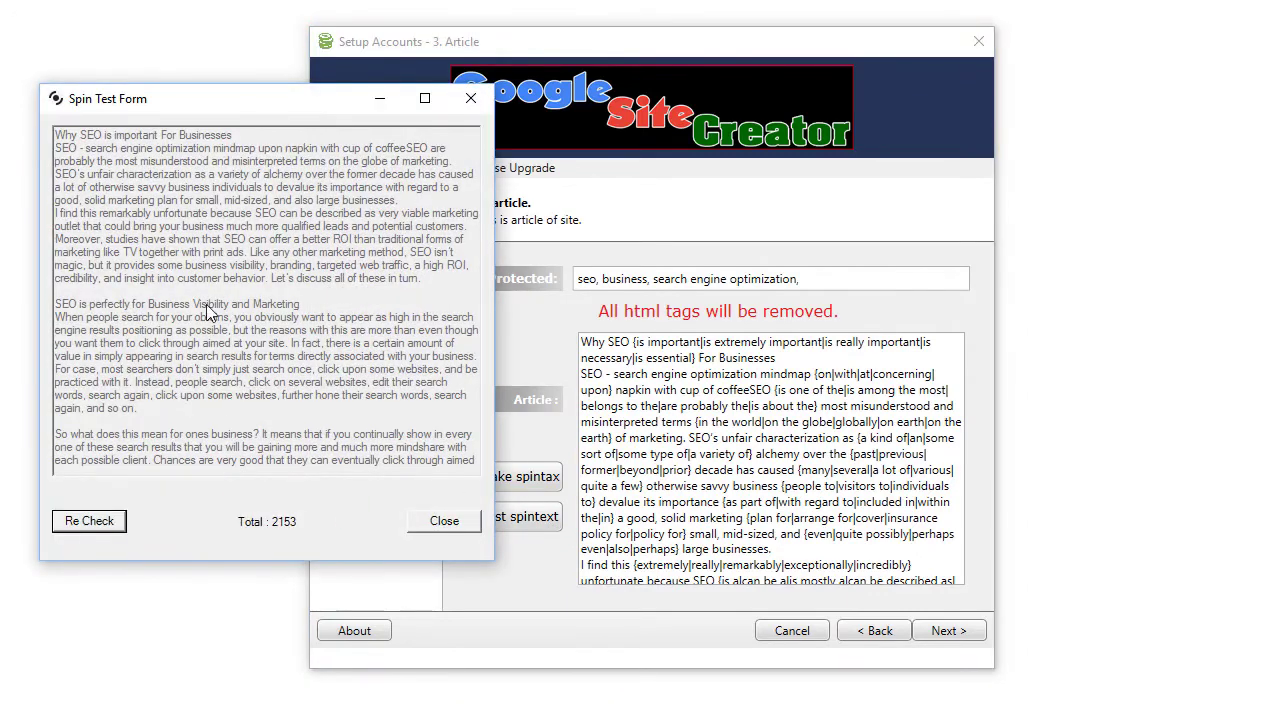
pyautogui.moveTo(269, 107); pyautogui.dragTo(683, 135)
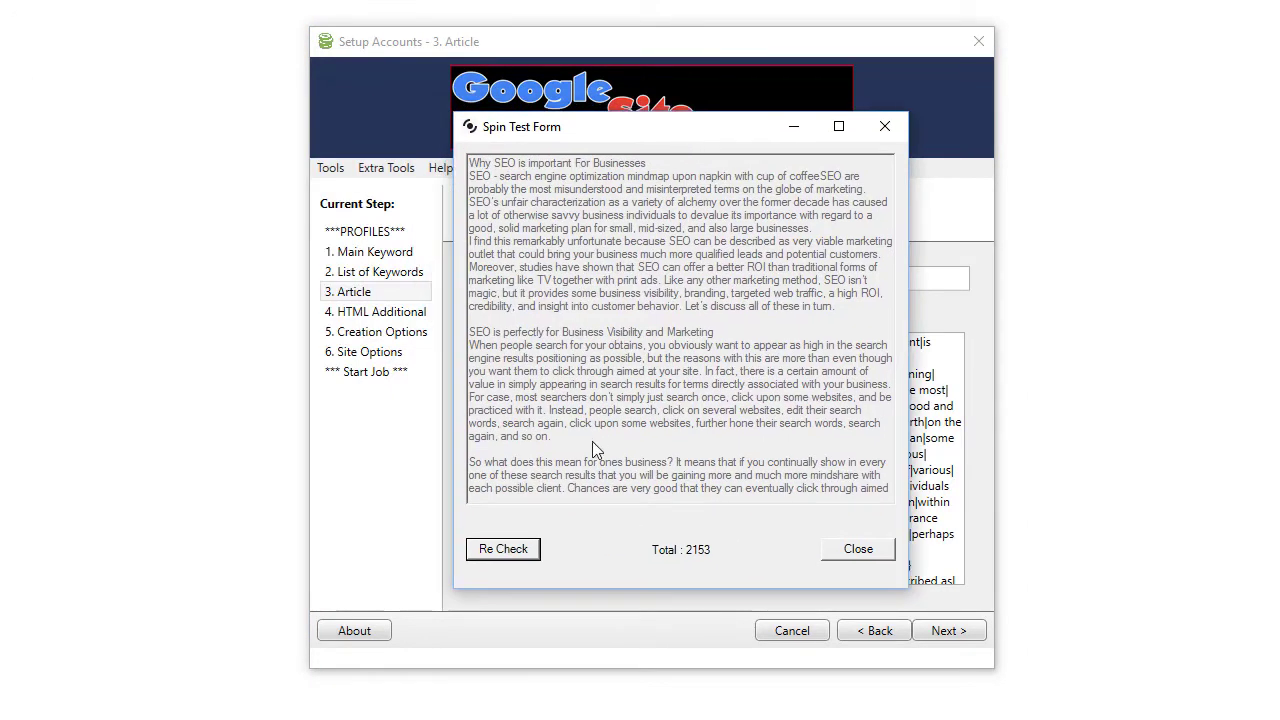
pyautogui.click(512, 551)
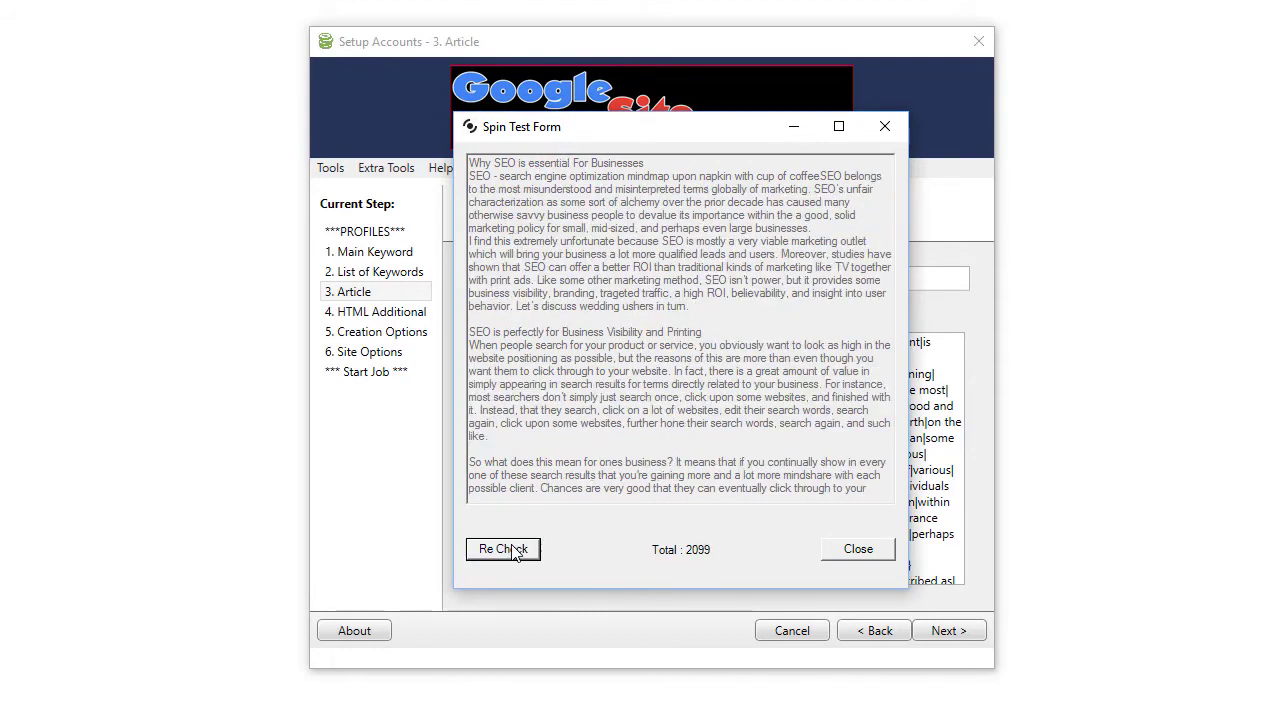
pyautogui.click(514, 553)
pyautogui.click(514, 553)
pyautogui.click(515, 553)
pyautogui.click(515, 554)
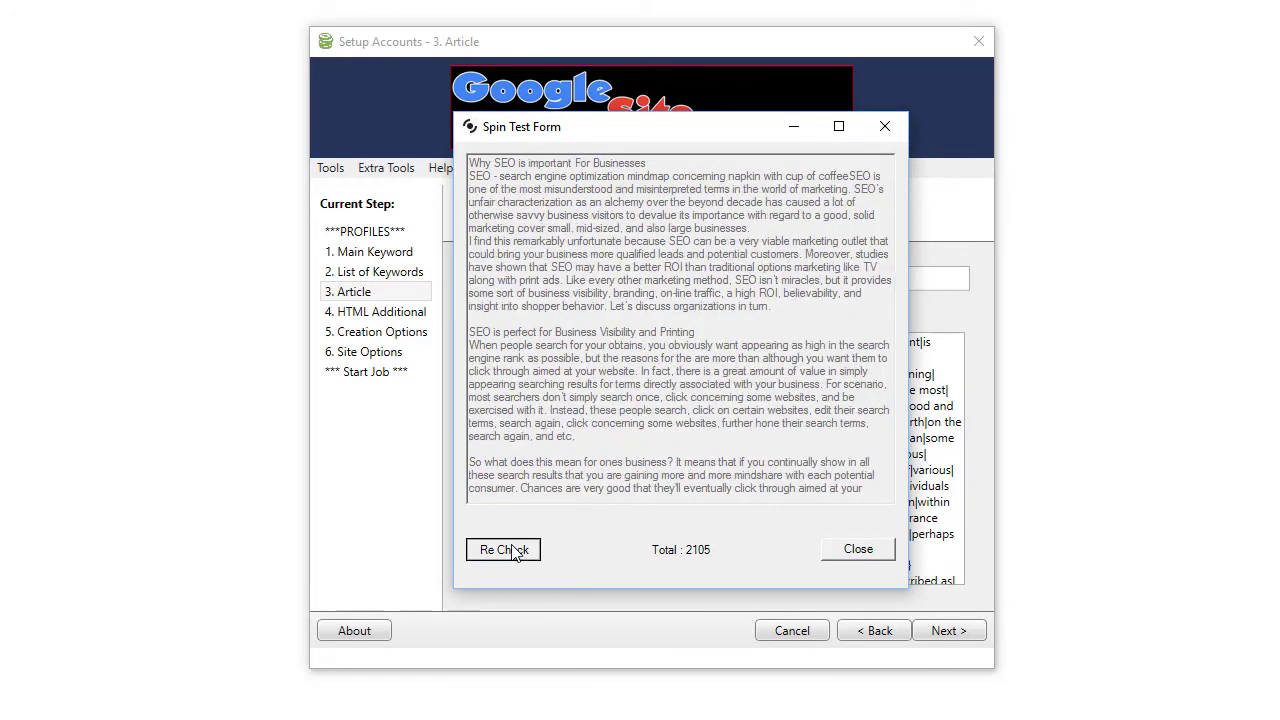
pyautogui.click(515, 553)
pyautogui.click(515, 553)
pyautogui.click(858, 552)
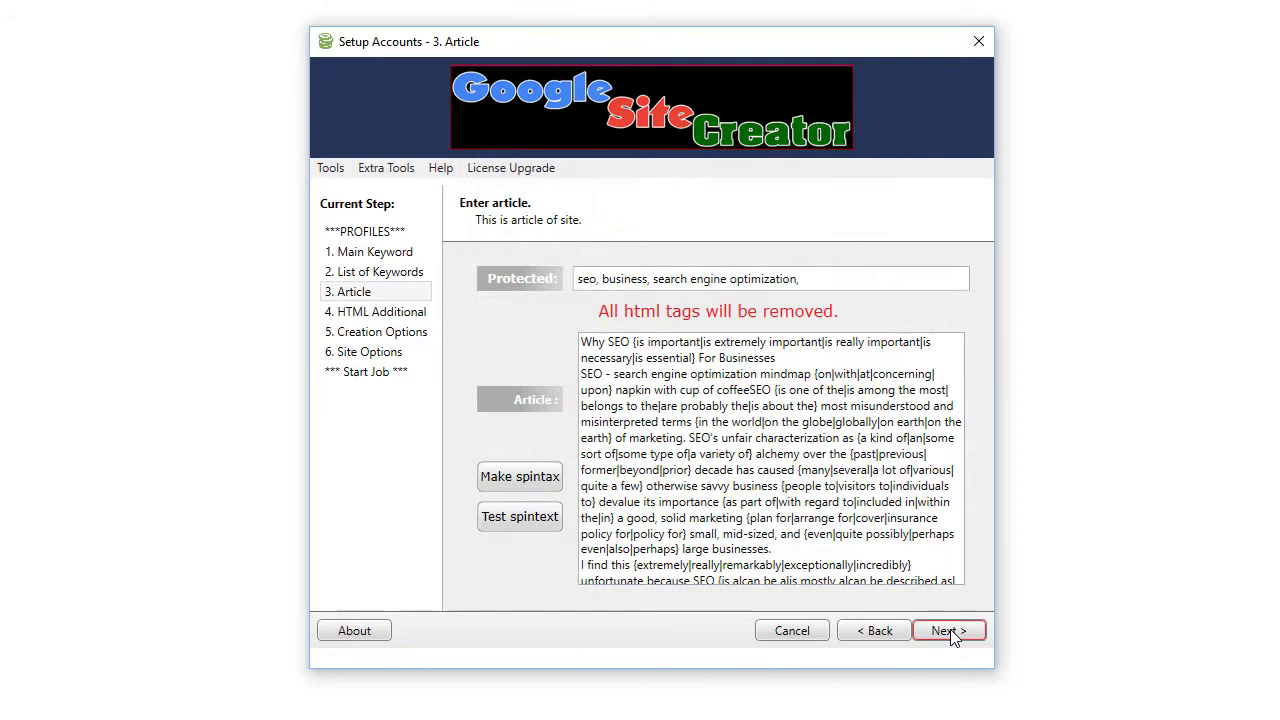
pyautogui.click(950, 634)
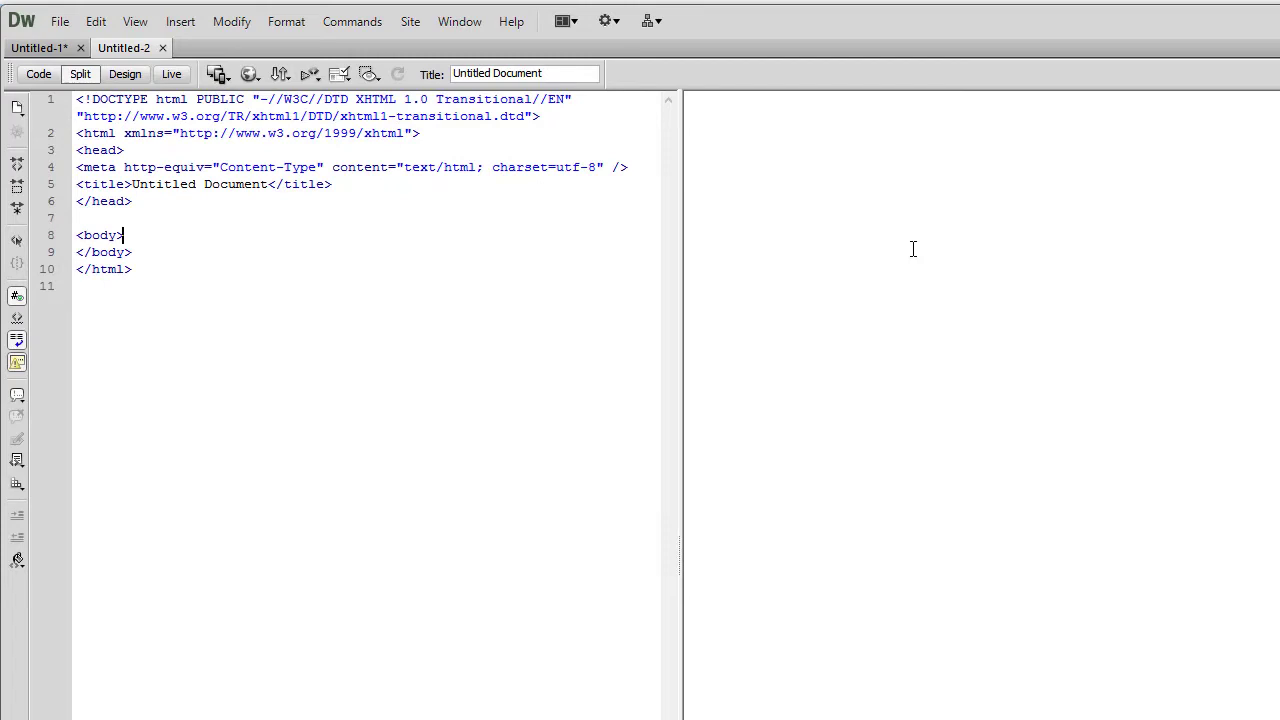
pyautogui.write("Get all Pete's SEO Software Here")
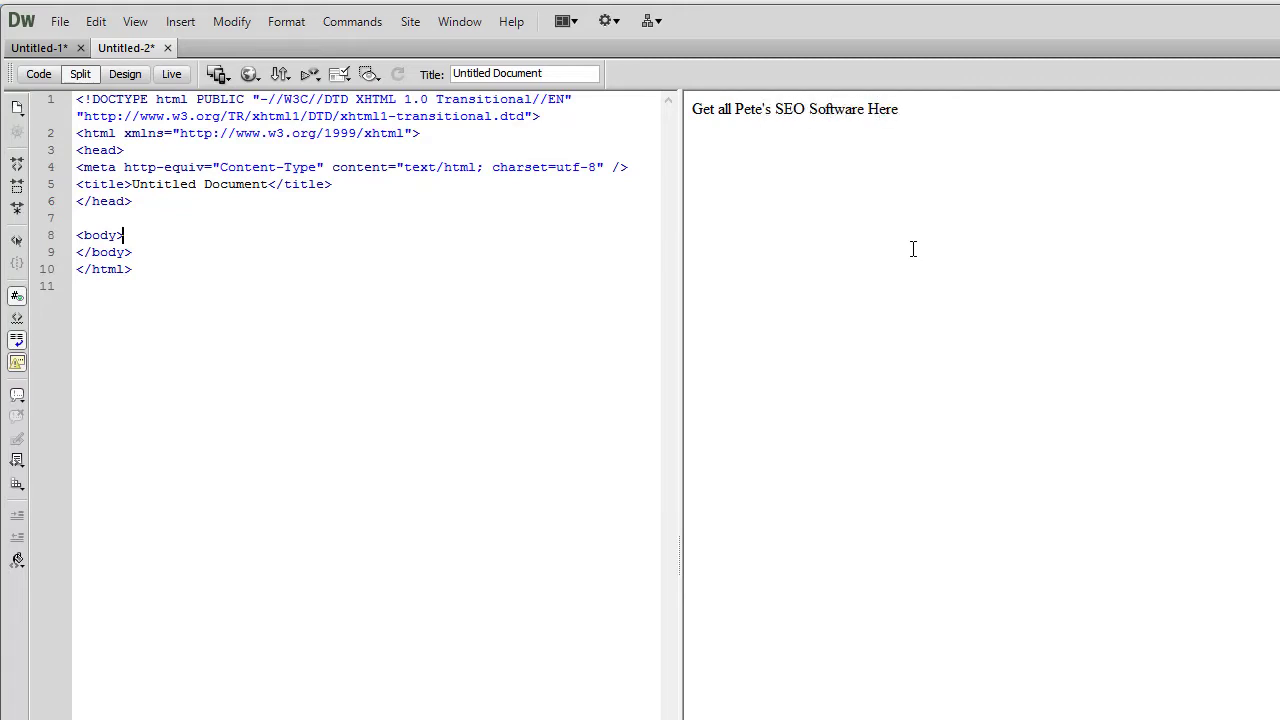
pyautogui.hotkey('ctrl', 'a')
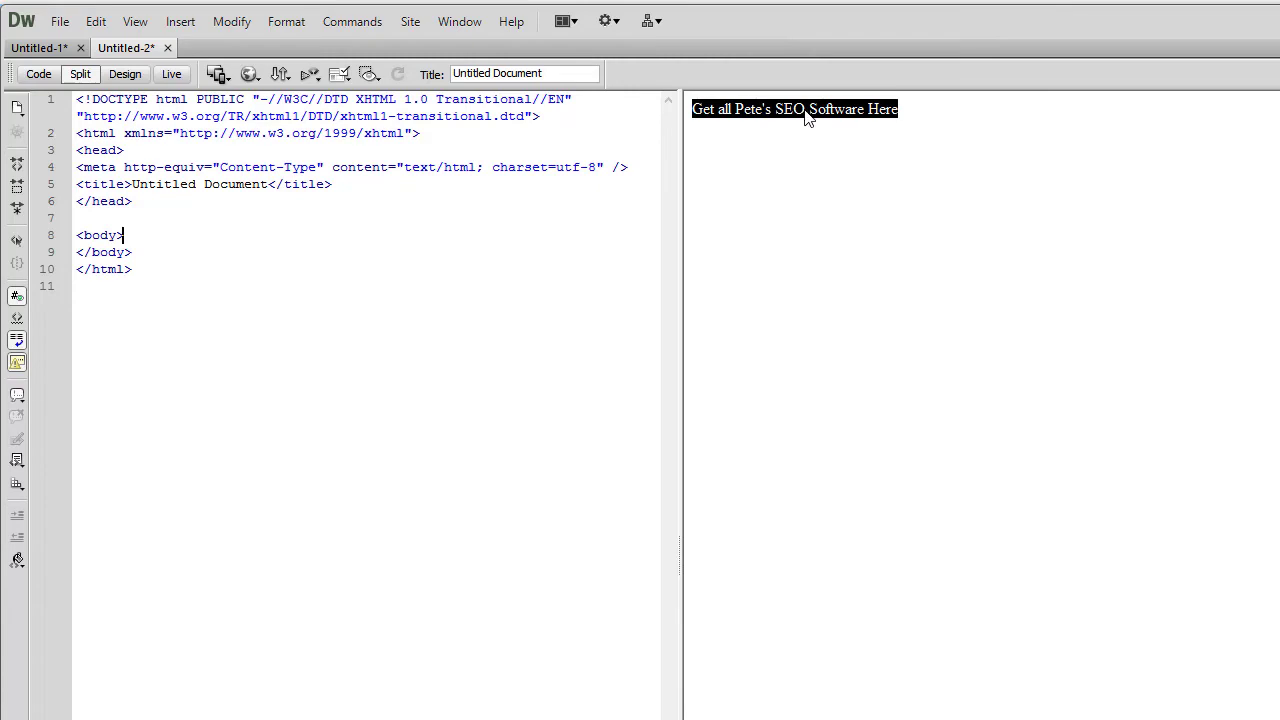
pyautogui.rightClick(808, 117)
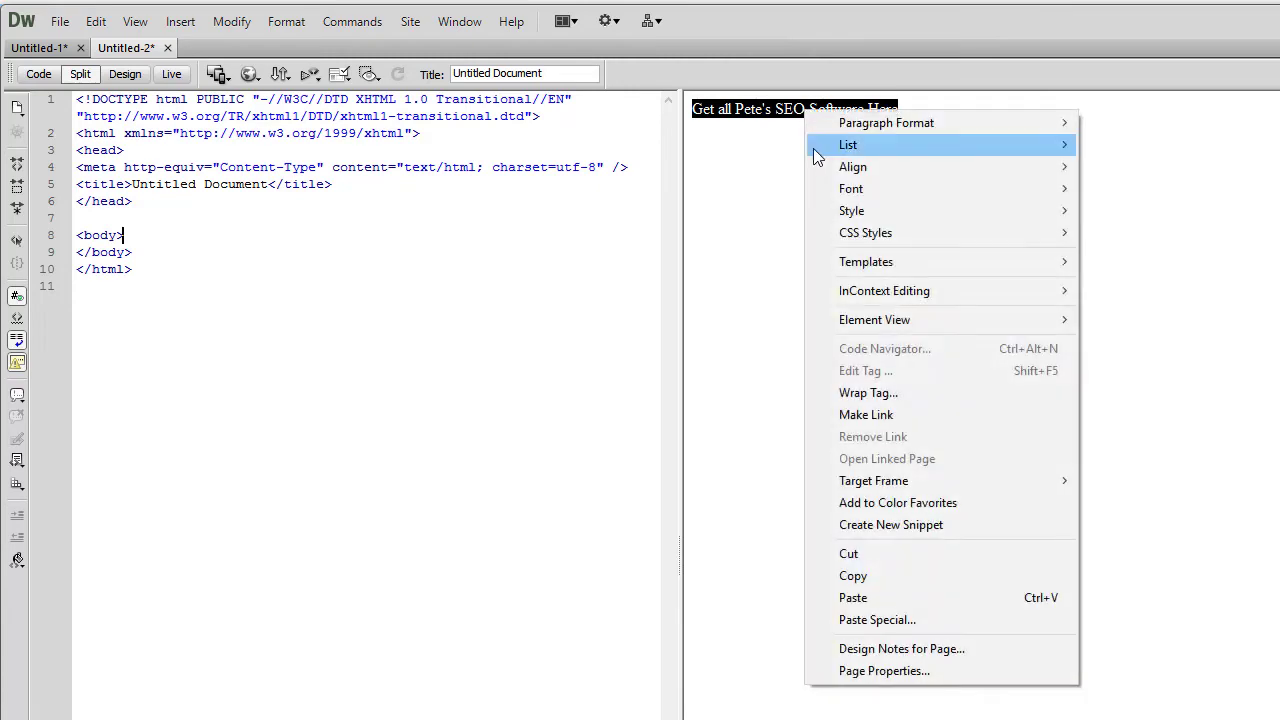
pyautogui.click(866, 415)
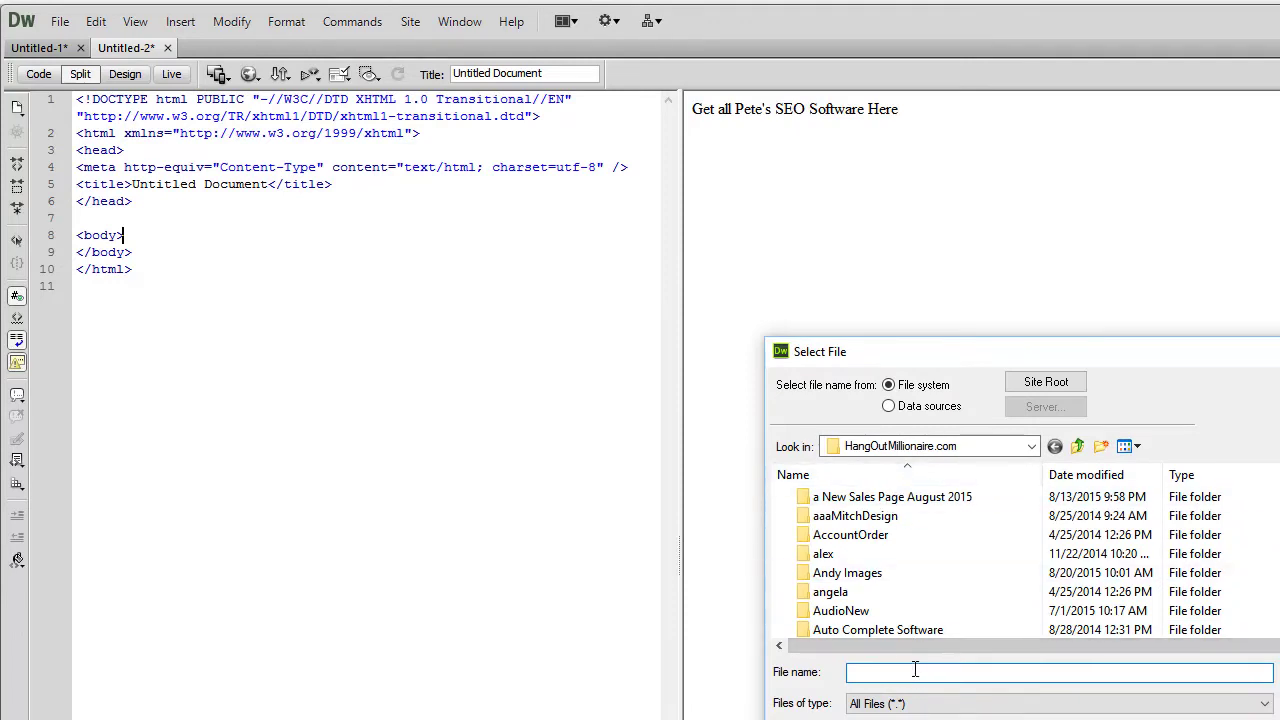
pyautogui.moveTo(901, 353); pyautogui.dragTo(863, 155)
pyautogui.click(1003, 548)
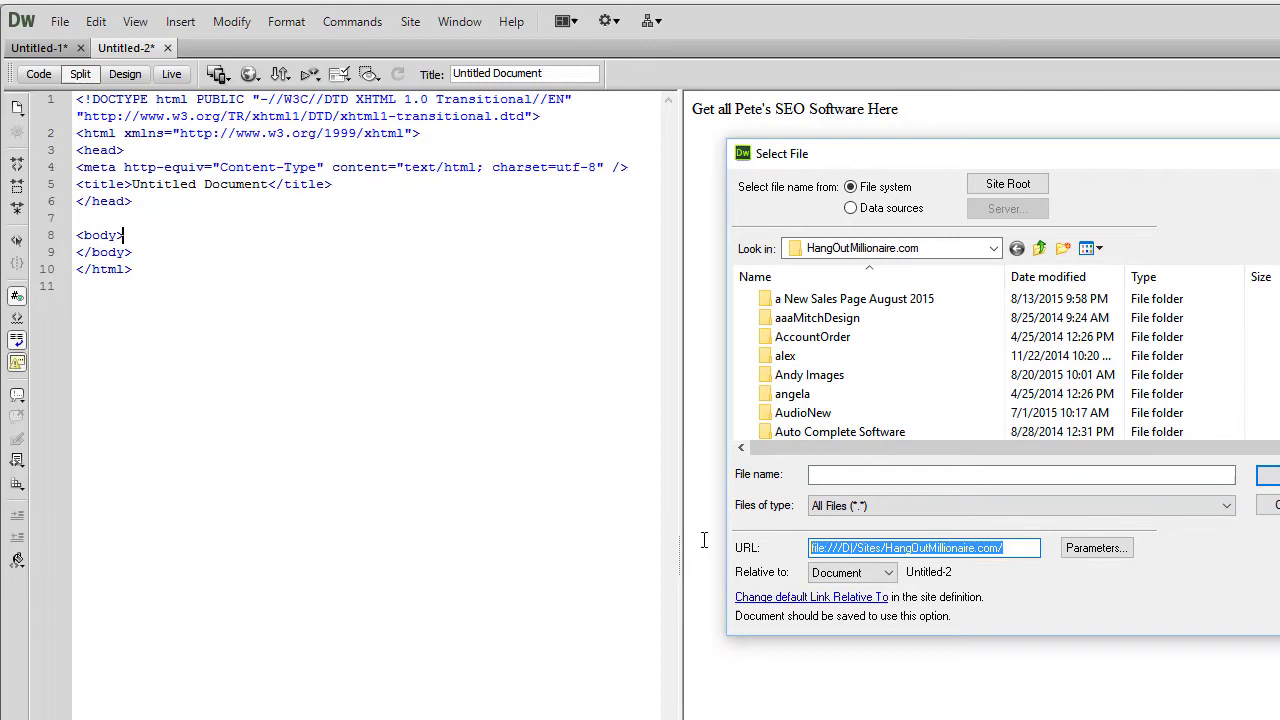
pyautogui.write('https://petestrafficsuite.com')
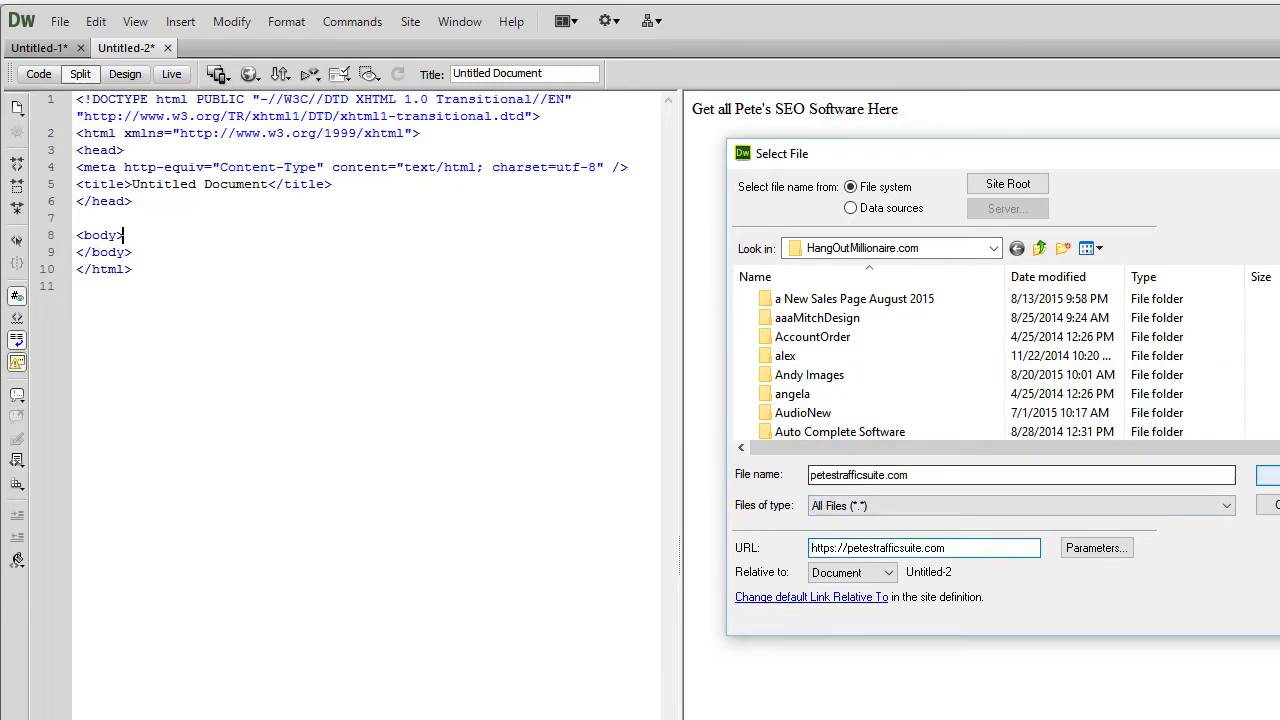
pyautogui.press('Return')
# Step: Select the whole line of the inserted link code
pyautogui.click(331, 309)
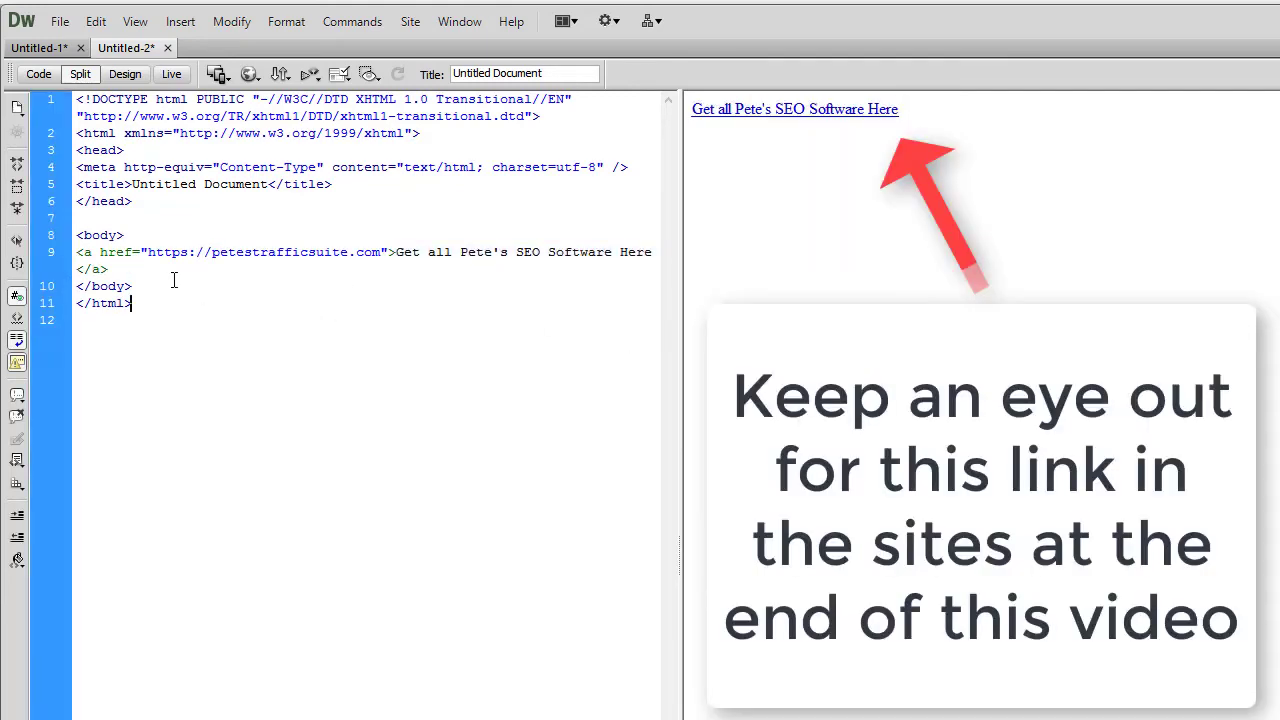
pyautogui.click(80, 252)
pyautogui.hotkey('shift', 'Down')
pyautogui.hotkey('shift', 'Down')
pyautogui.hotkey('ctrl', 'c')
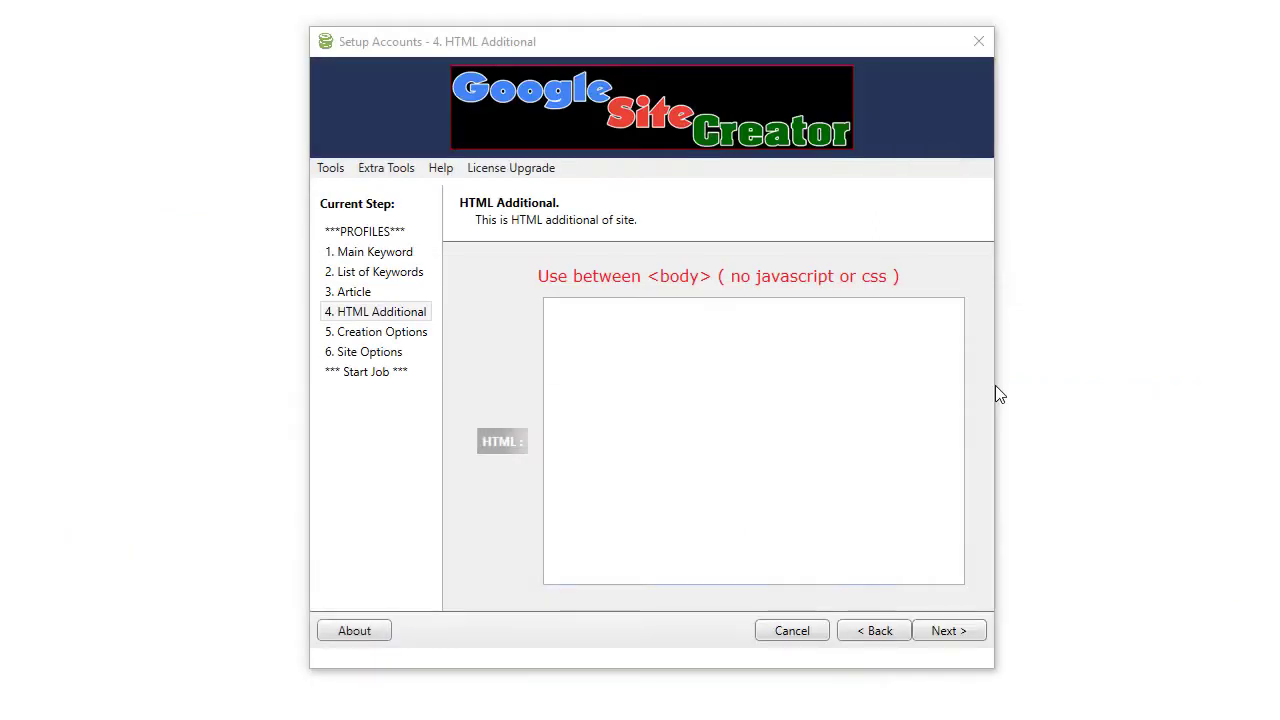
# Step: Paste the petestrafficsuite.com link code into the HTML Additional box and advance to Creation Options
pyautogui.click(743, 457)
pyautogui.hotkey('ctrl', 'v')
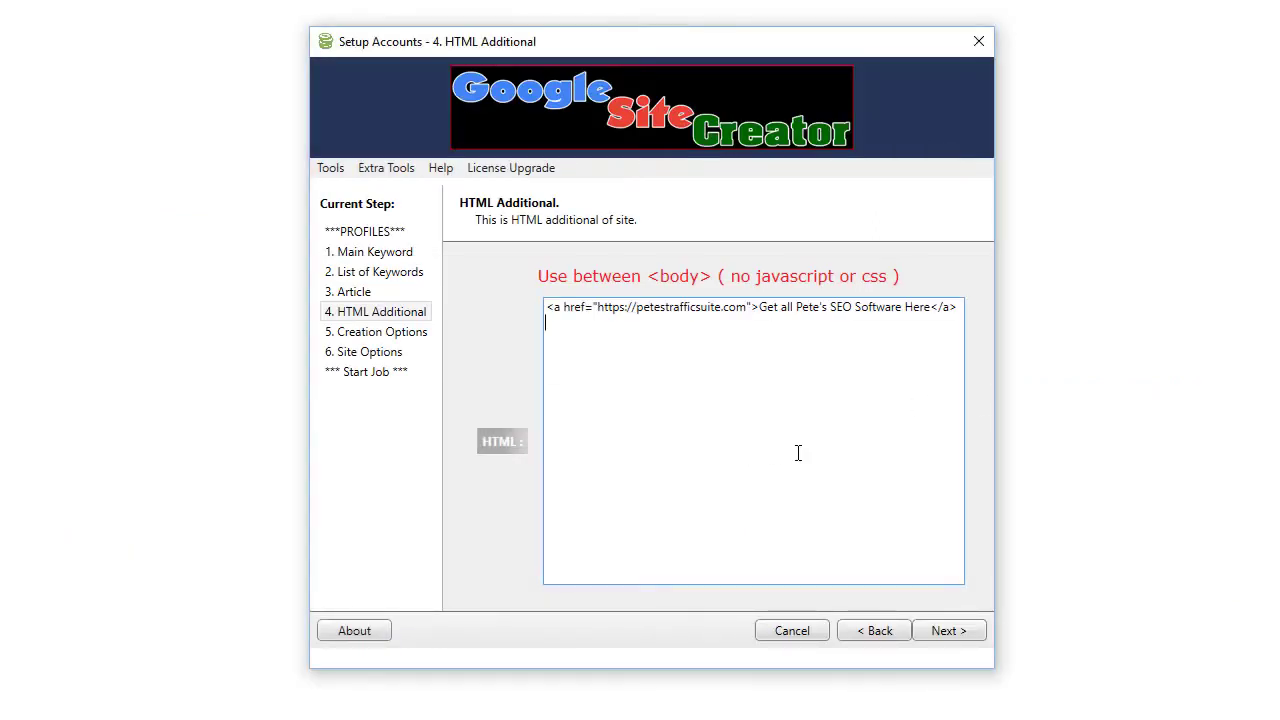
pyautogui.click(945, 630)
pyautogui.click(940, 633)
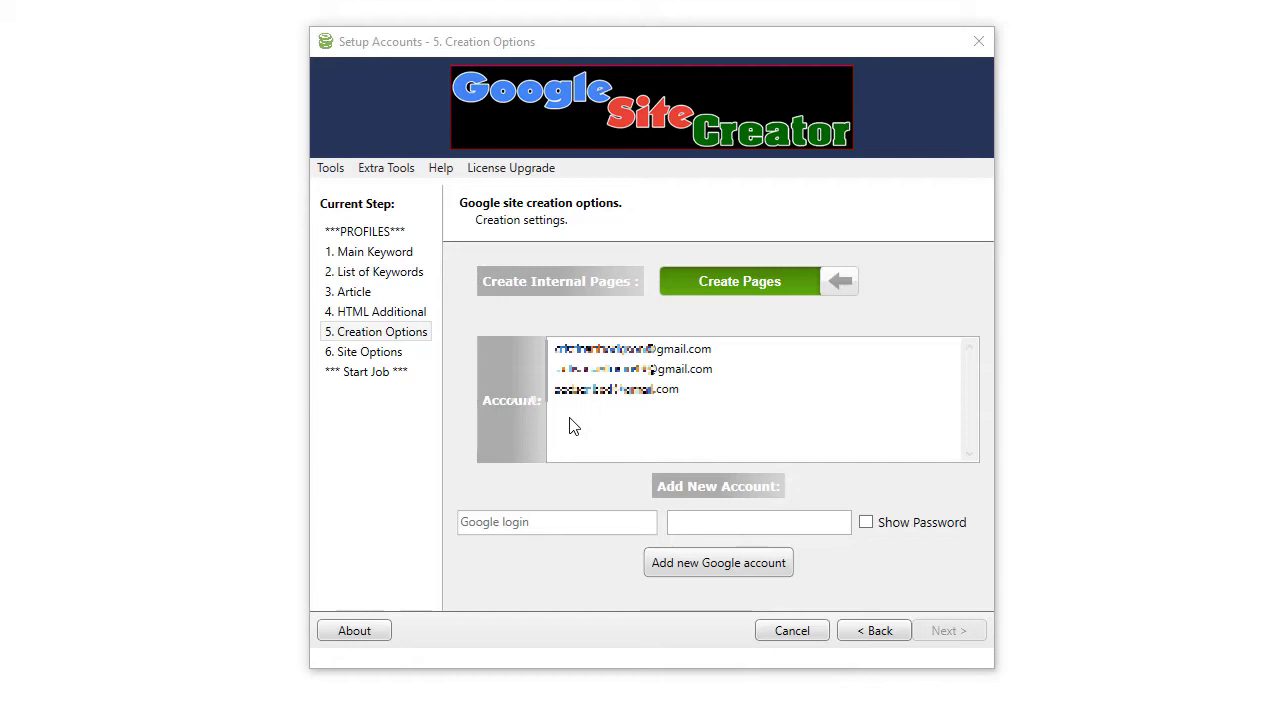
# Step: Switch to Create Sites, move the first Google account to Selected, and proceed to Site Options
pyautogui.click(746, 285)
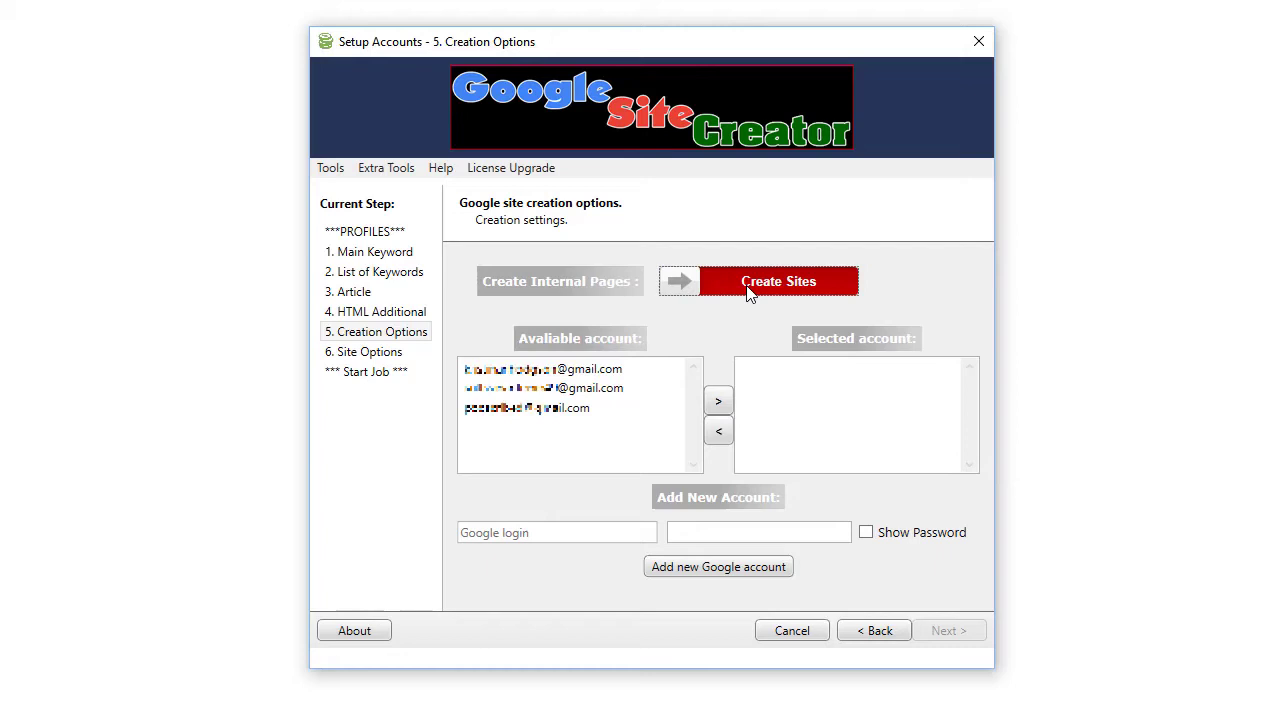
pyautogui.click(588, 391)
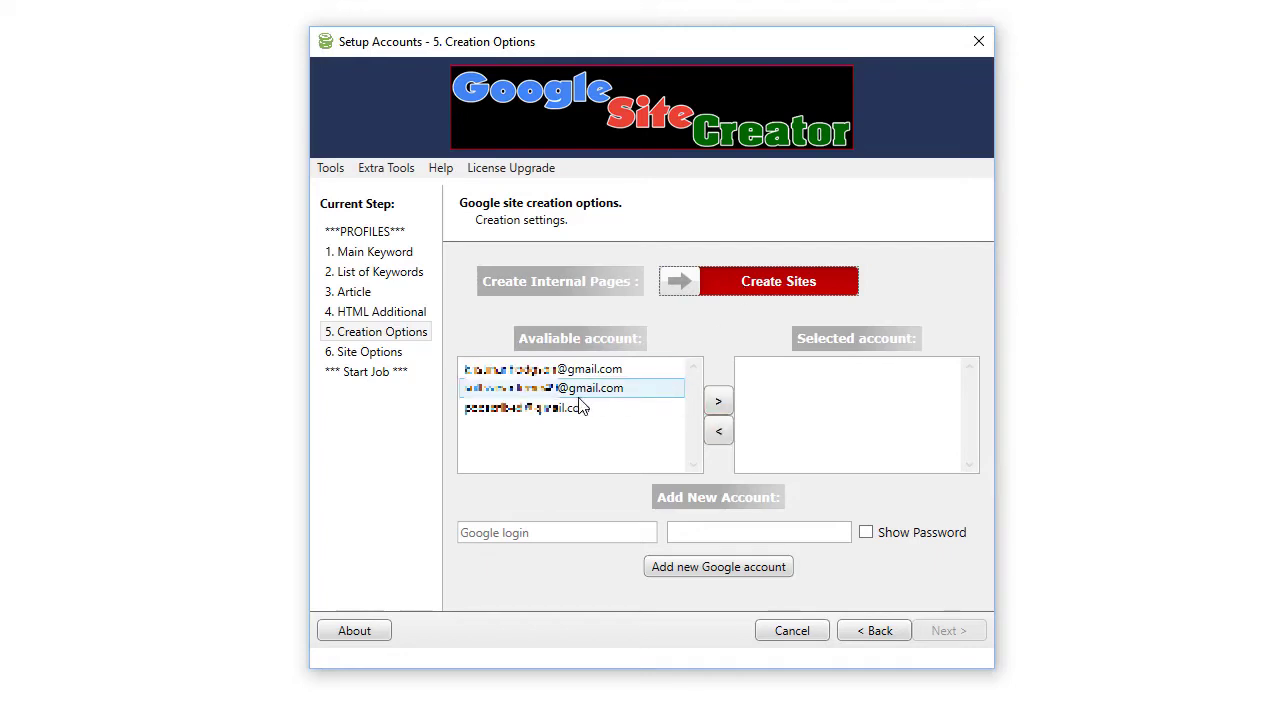
pyautogui.click(717, 405)
pyautogui.click(571, 369)
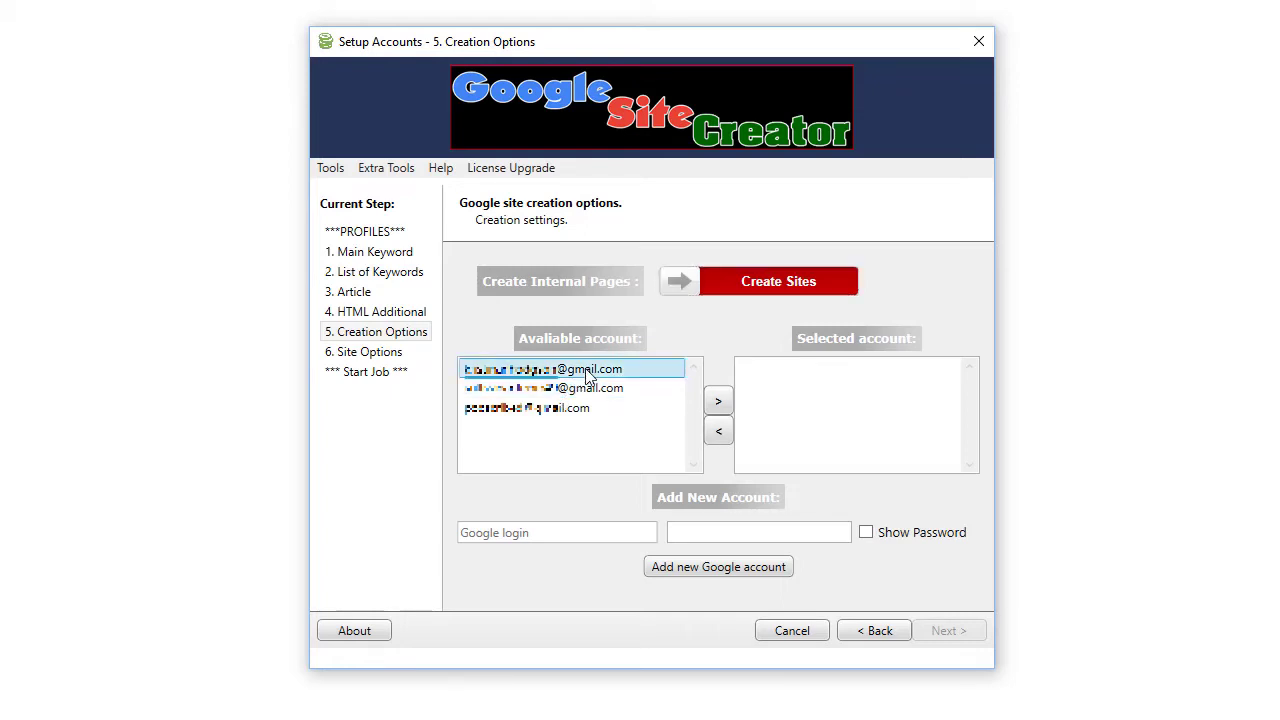
pyautogui.click(719, 405)
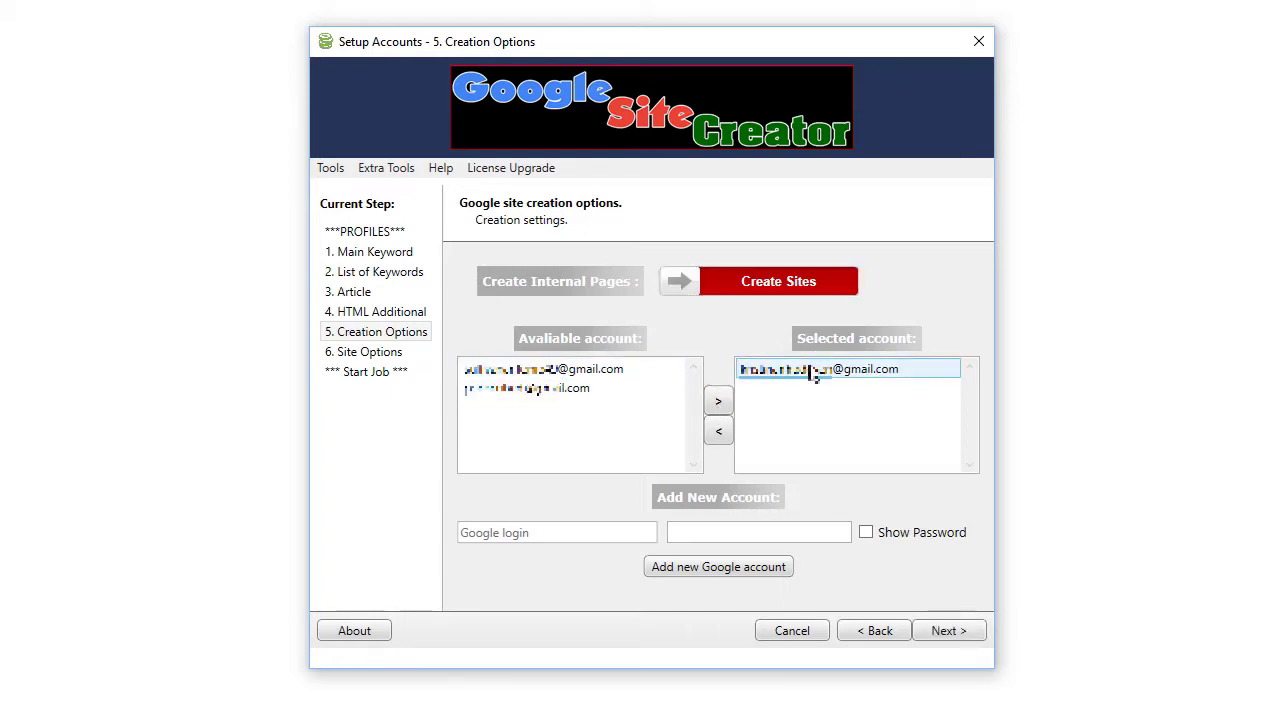
pyautogui.click(810, 370)
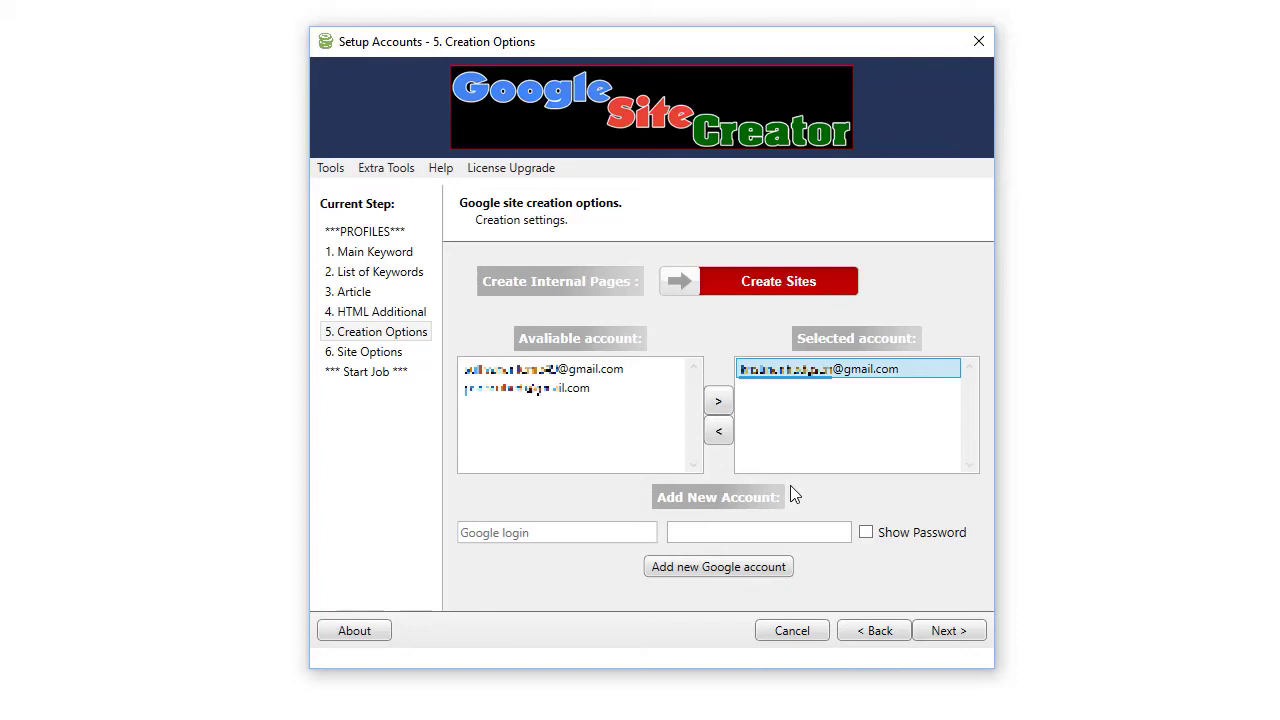
pyautogui.click(946, 628)
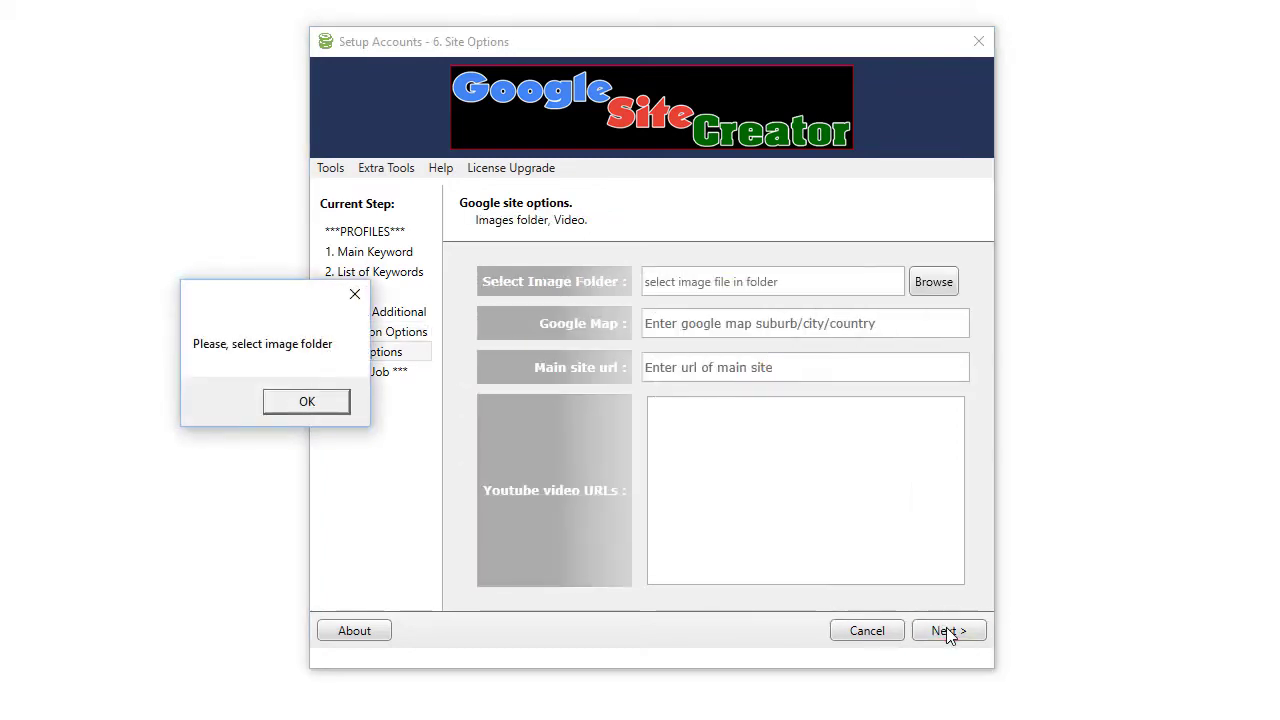
# Step: Dismiss the 'Please, select image folder' warning
pyautogui.press('Return')
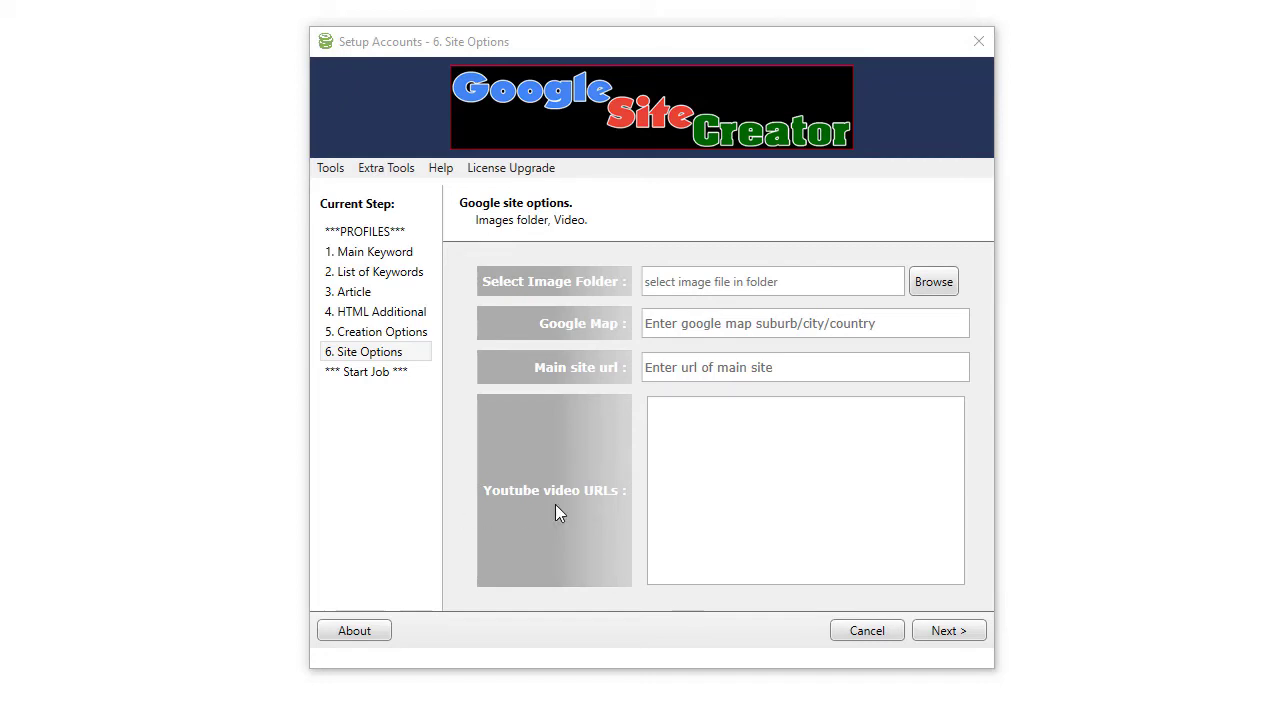
# Step: Fill the site options, including map location gold coast queensland australia, and advance to Start Job
pyautogui.click(871, 377)
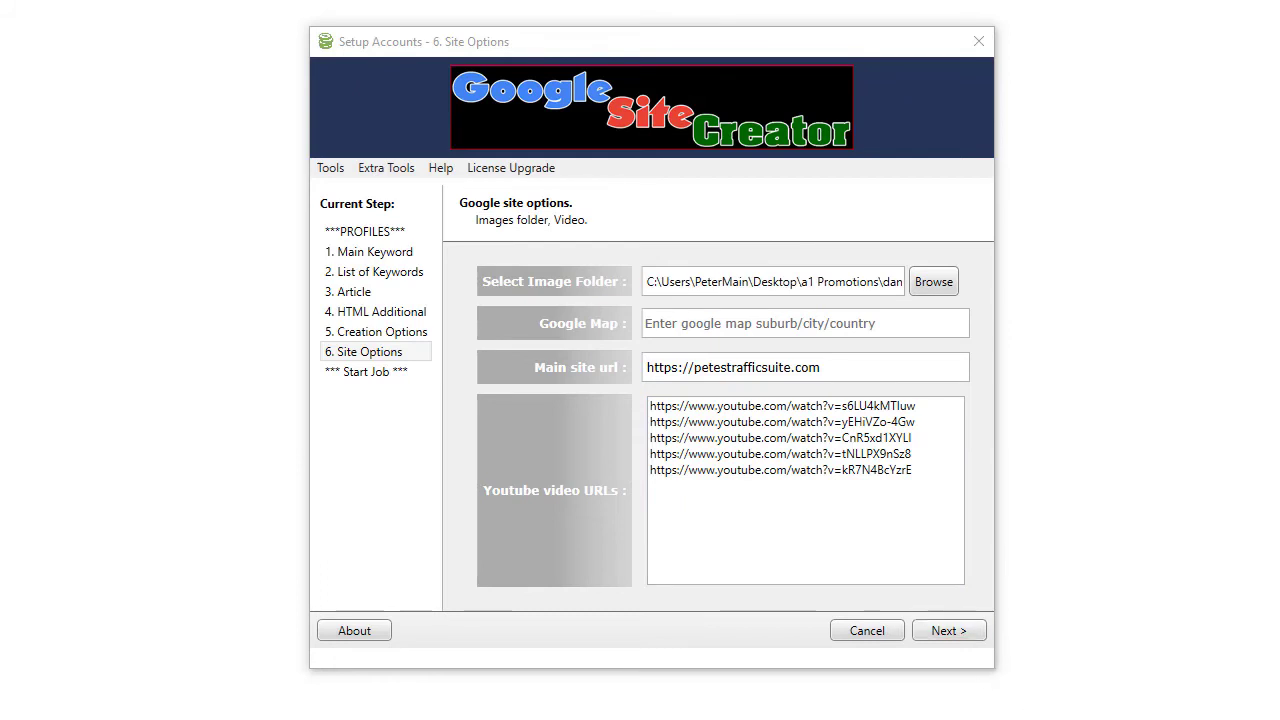
pyautogui.write('gold coast queensland australia')
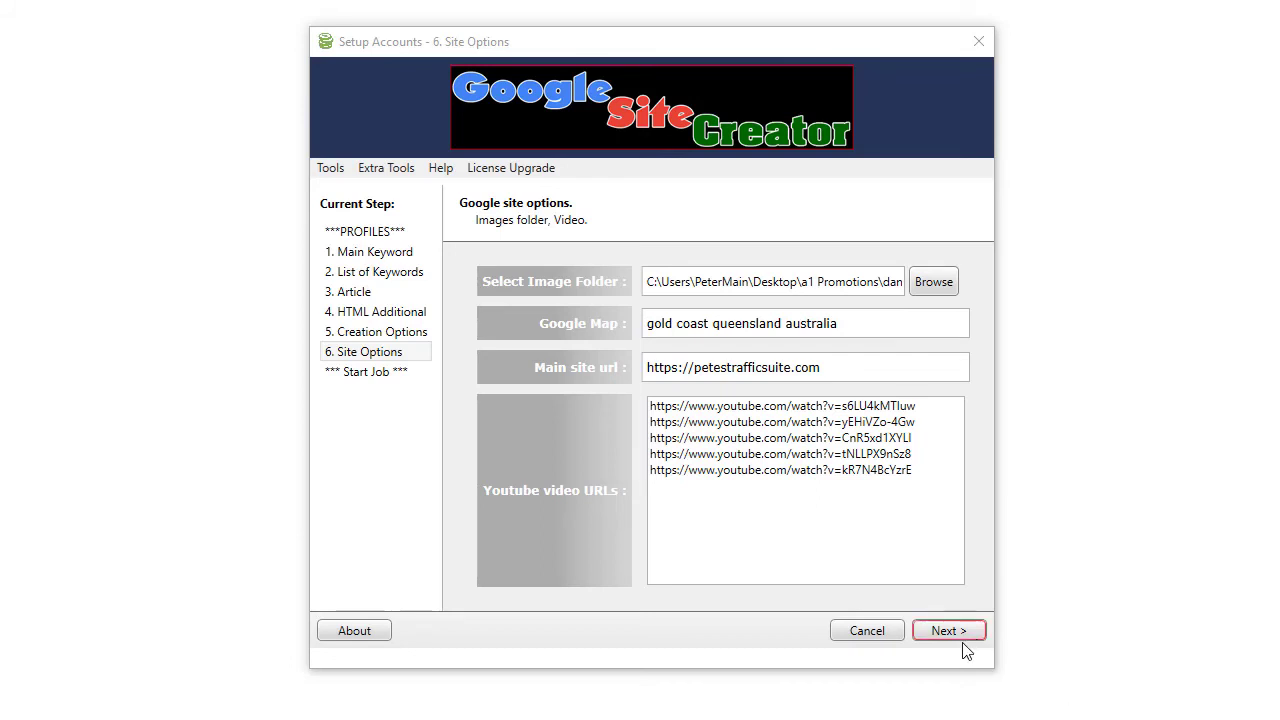
pyautogui.click(943, 637)
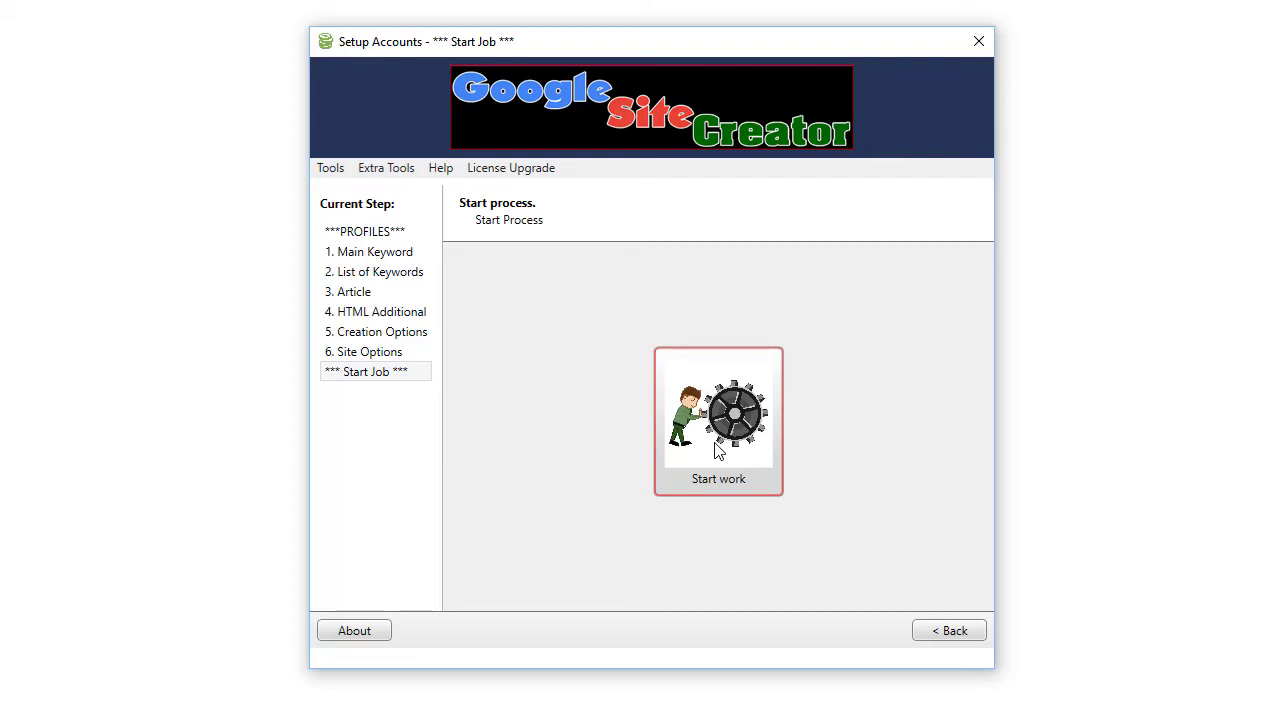
# Step: Refocus the setup window and launch the site-creation job with Start work
pyautogui.click(718, 420)
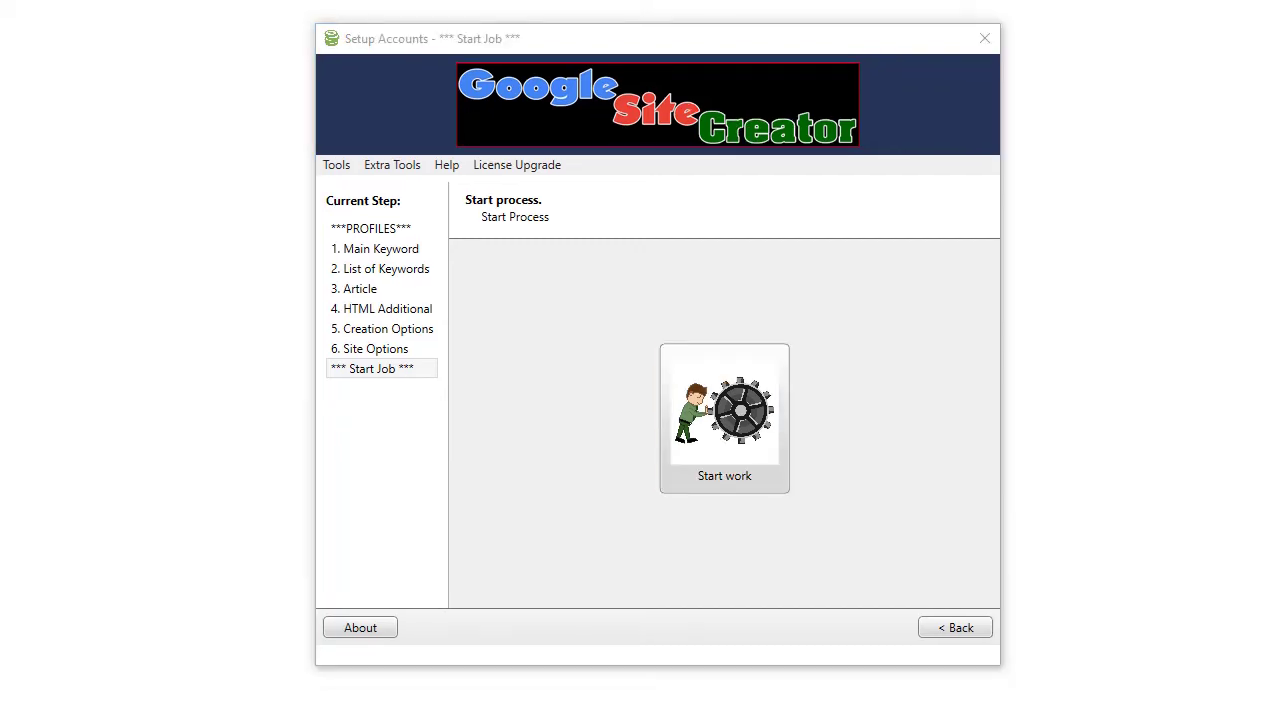
pyautogui.click(717, 445)
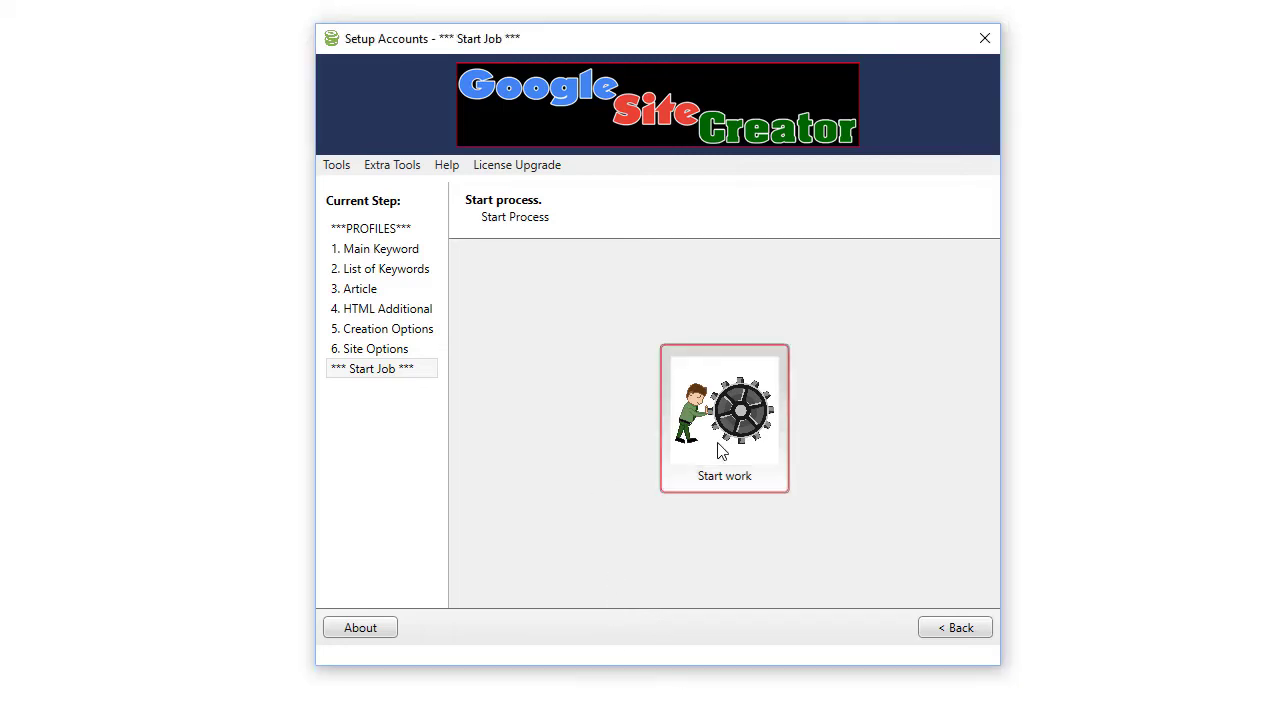
pyautogui.click(718, 451)
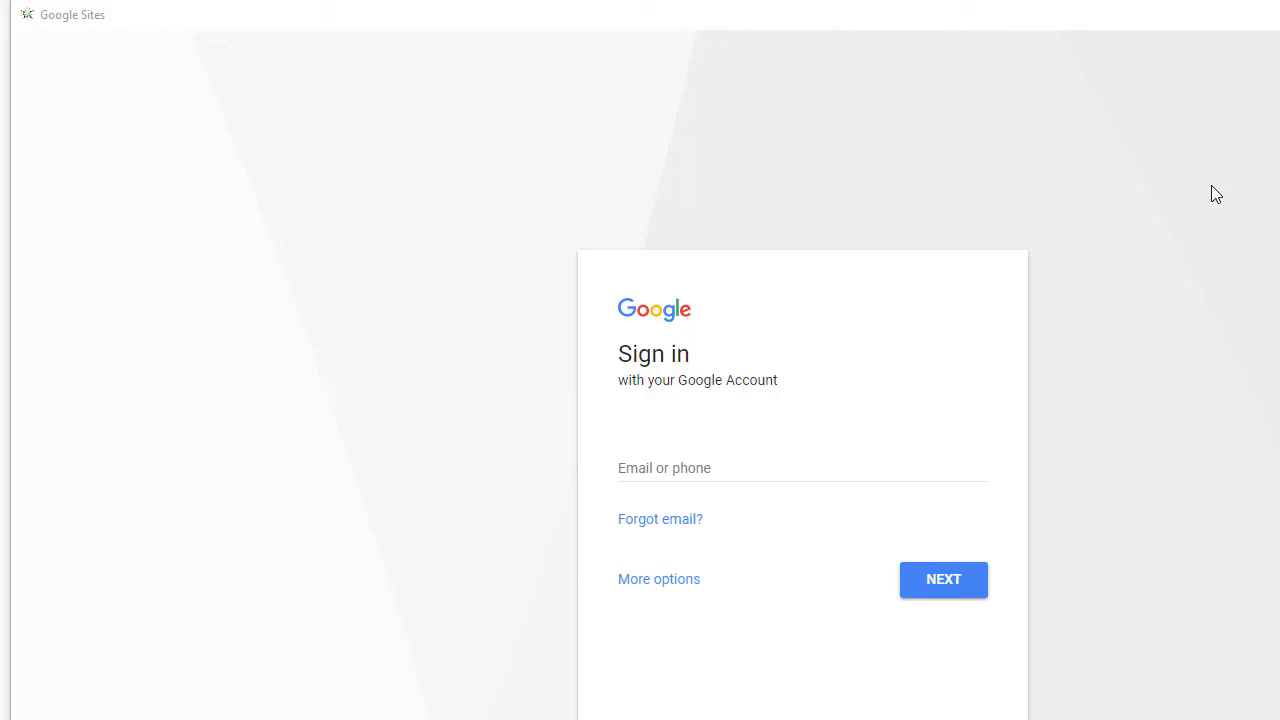
# Step: Sign in to Google Sites with the account's e-mail address and password
pyautogui.press('Return')
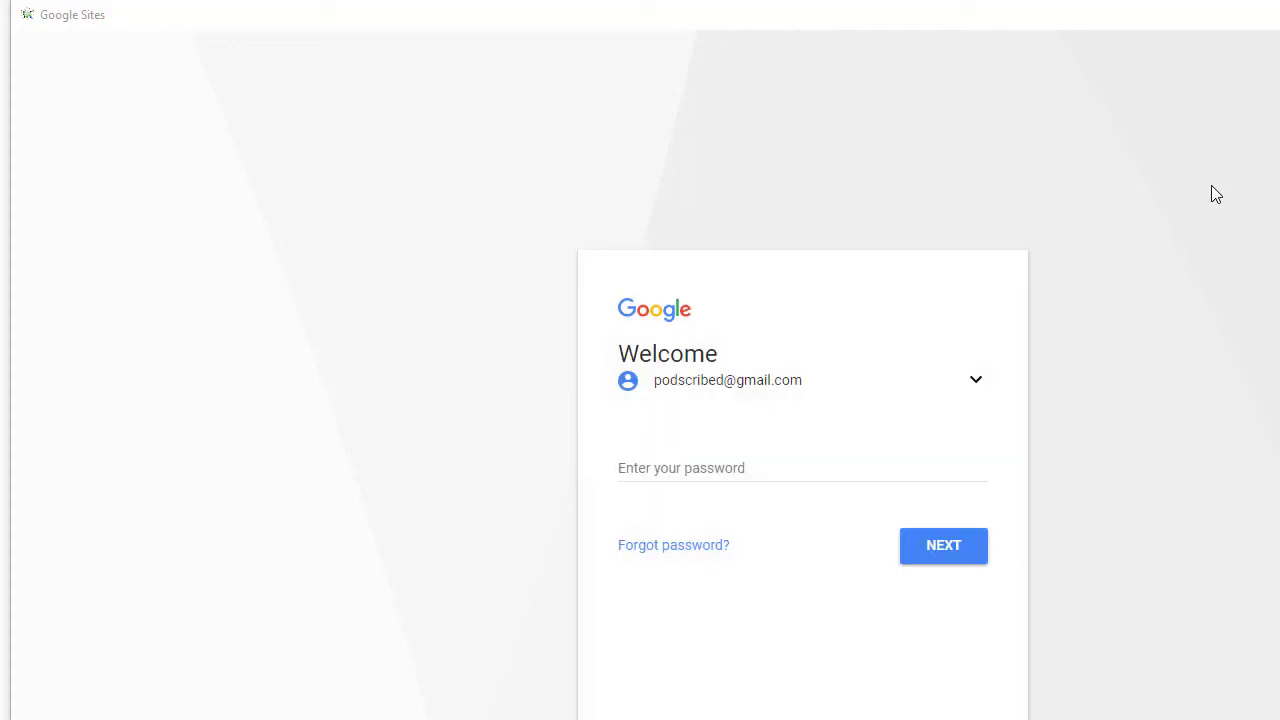
pyautogui.press('Return')
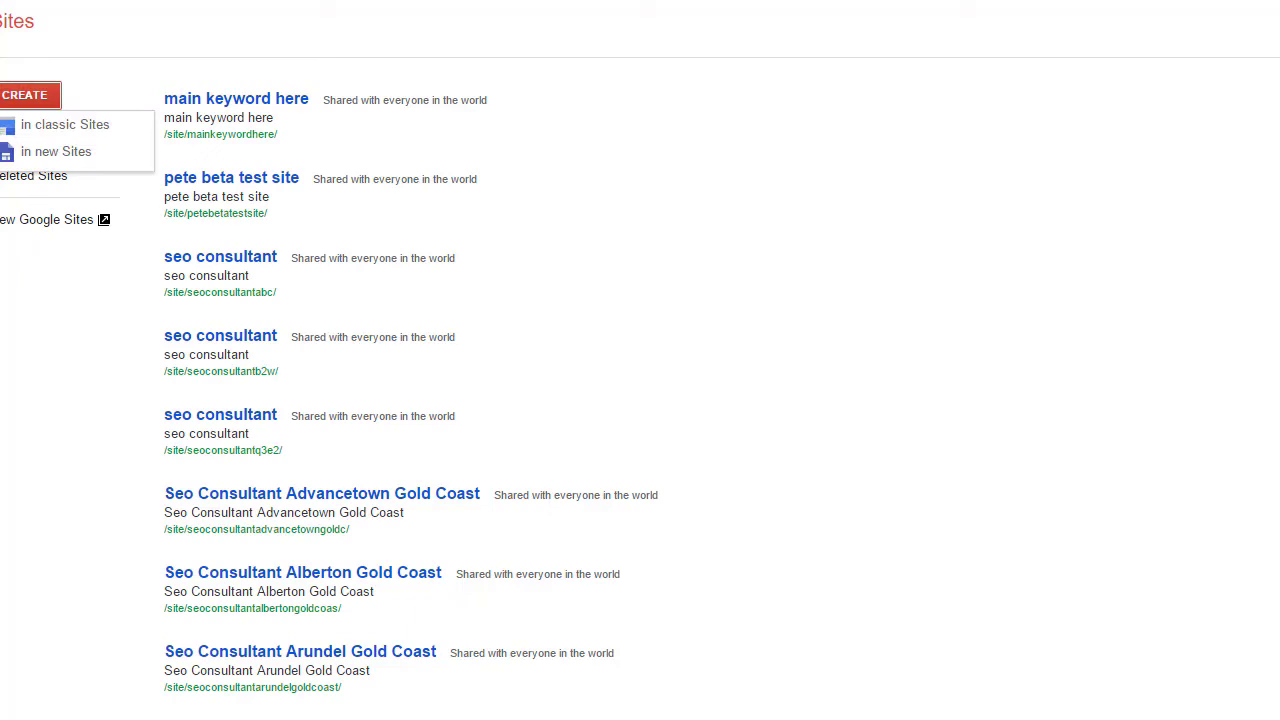
# Step: Start a new classic site named Seo Consultant, browse the themes and expand More options
pyautogui.click(65, 124)
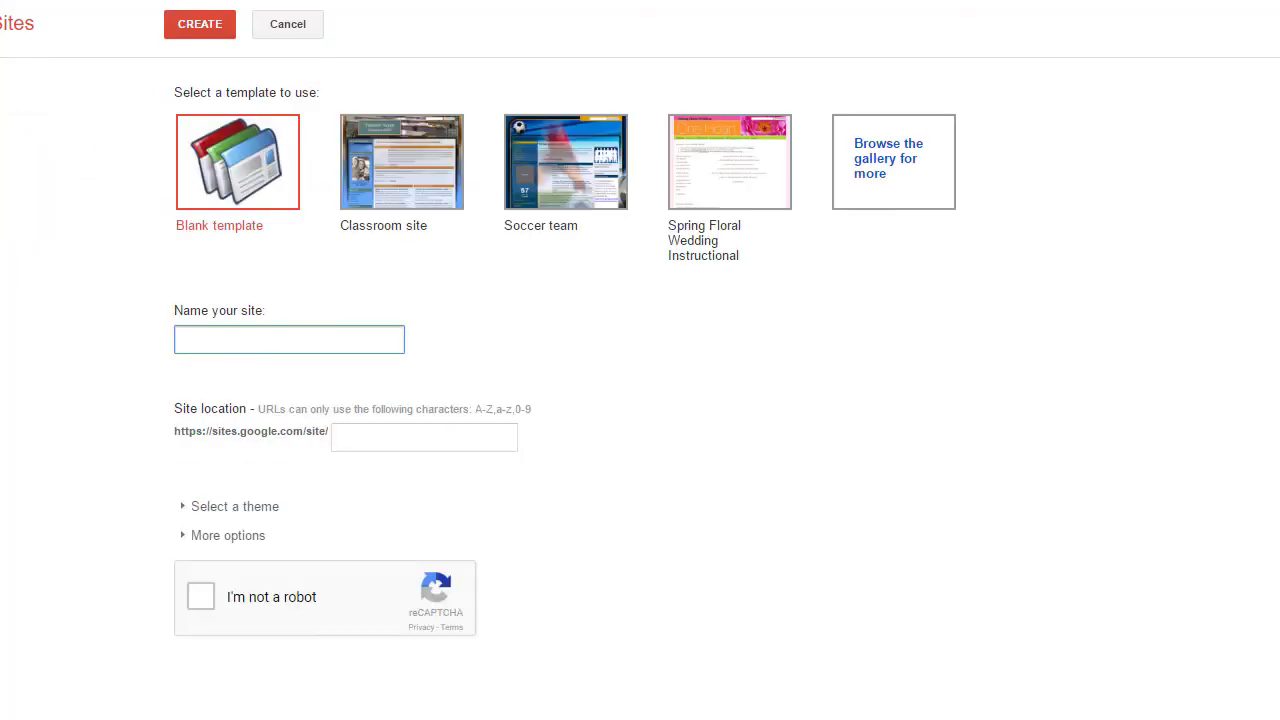
pyautogui.write('Seo Consultant')
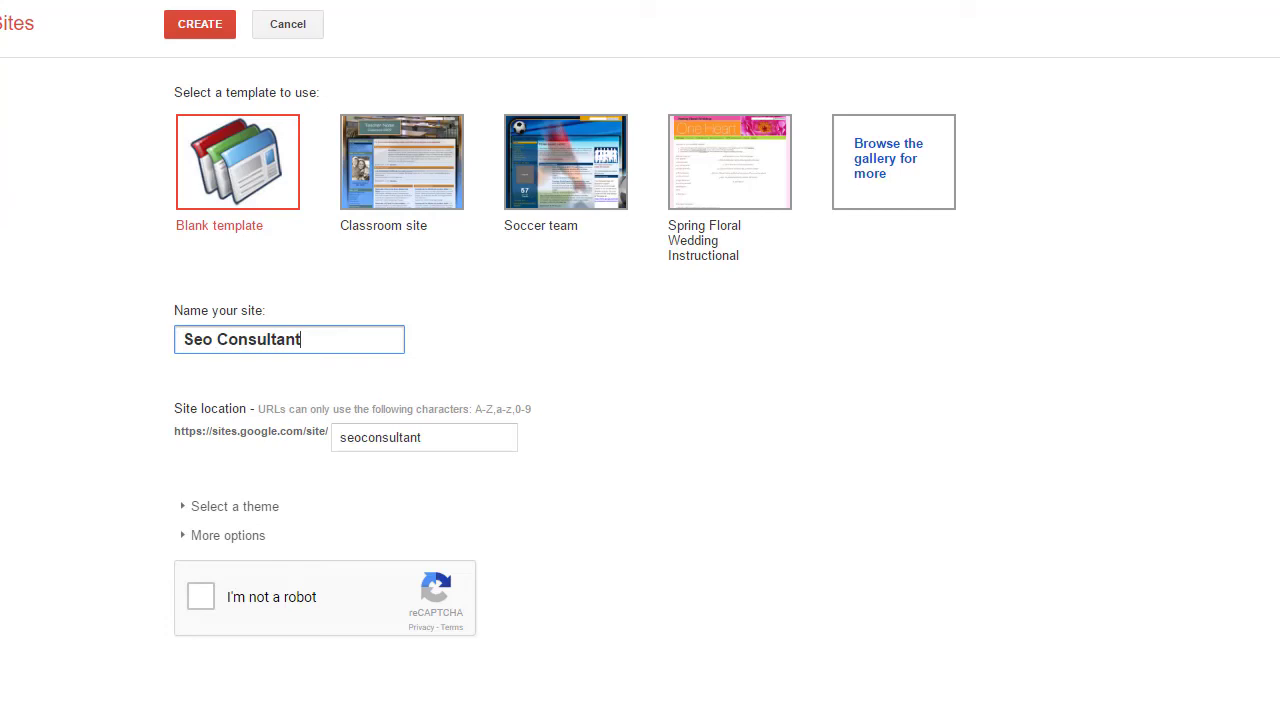
pyautogui.click(233, 506)
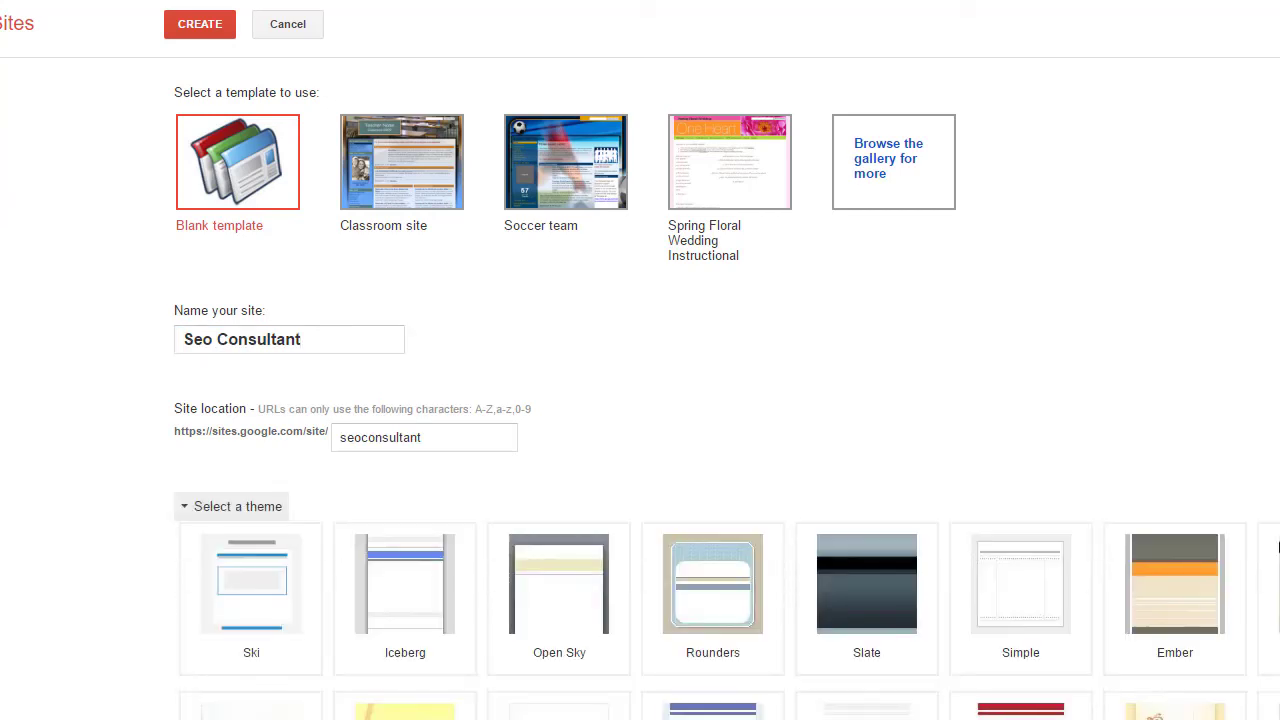
pyautogui.scroll(-5, 640, 400)
pyautogui.scroll(-5, 713, 120)
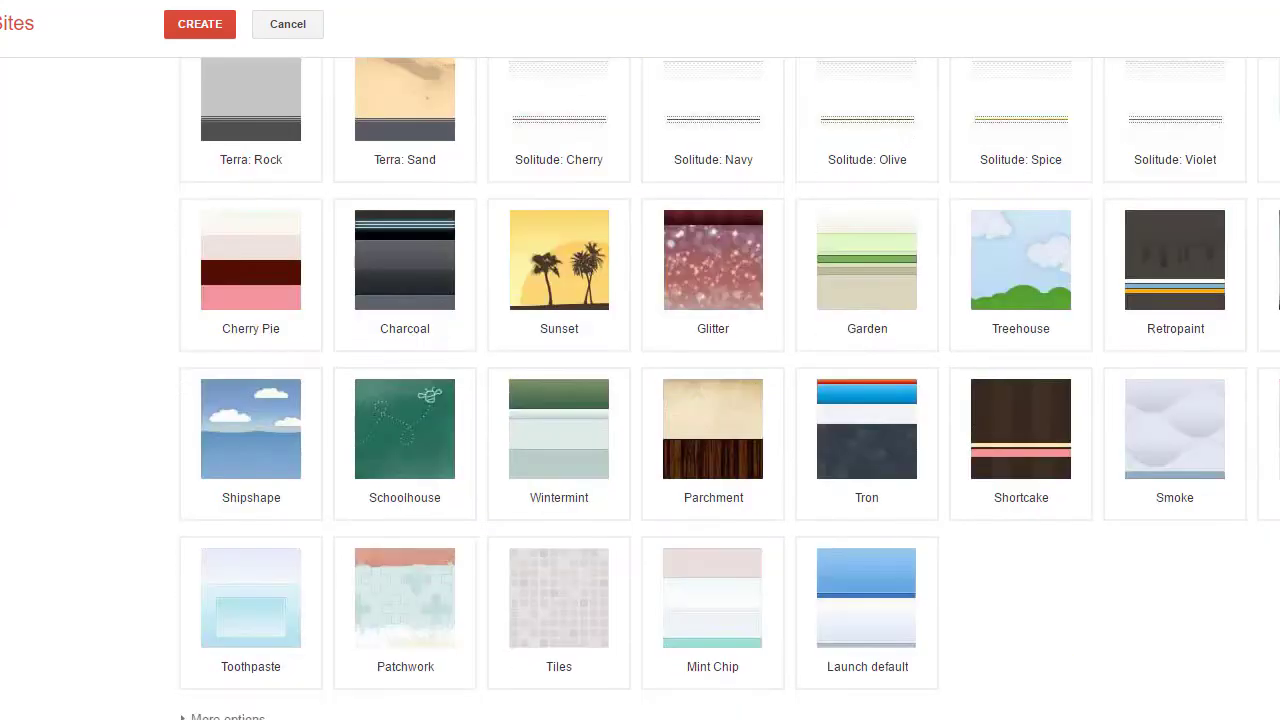
pyautogui.click(225, 716)
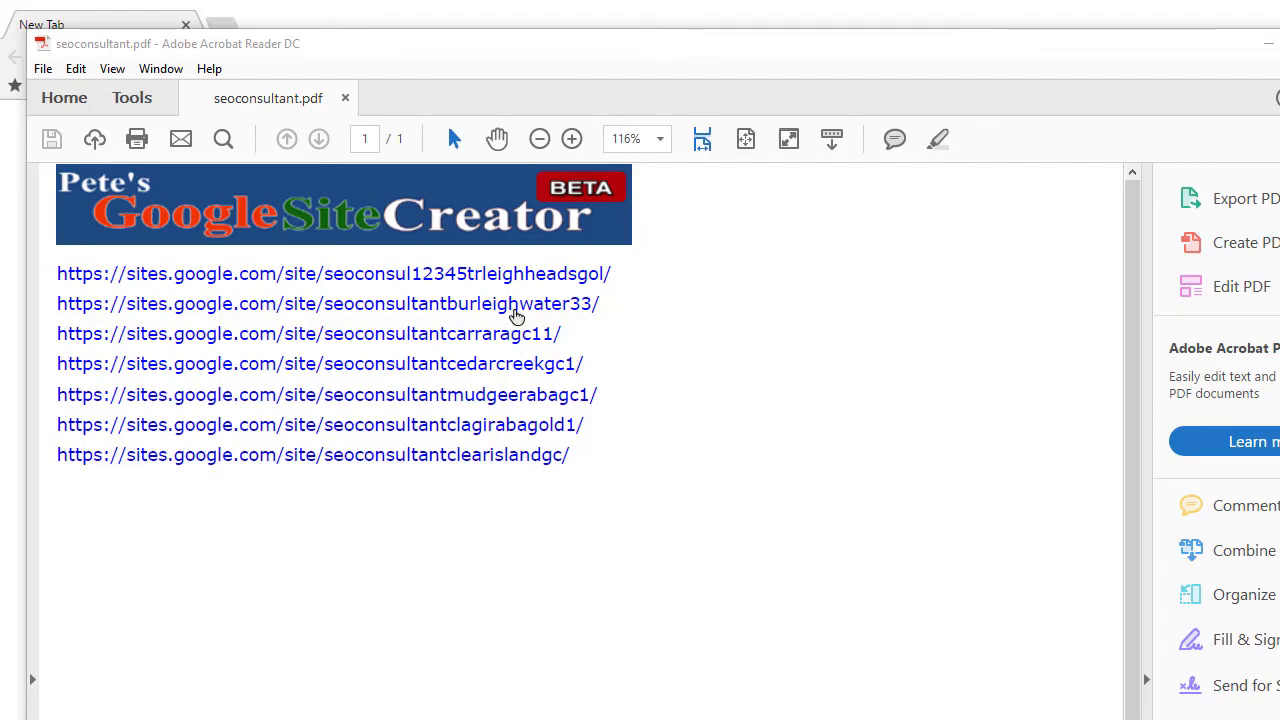
# Step: Open the Burleigh Heads and Burleigh Waters sites from the PDF and scroll through each
pyautogui.click(524, 275)
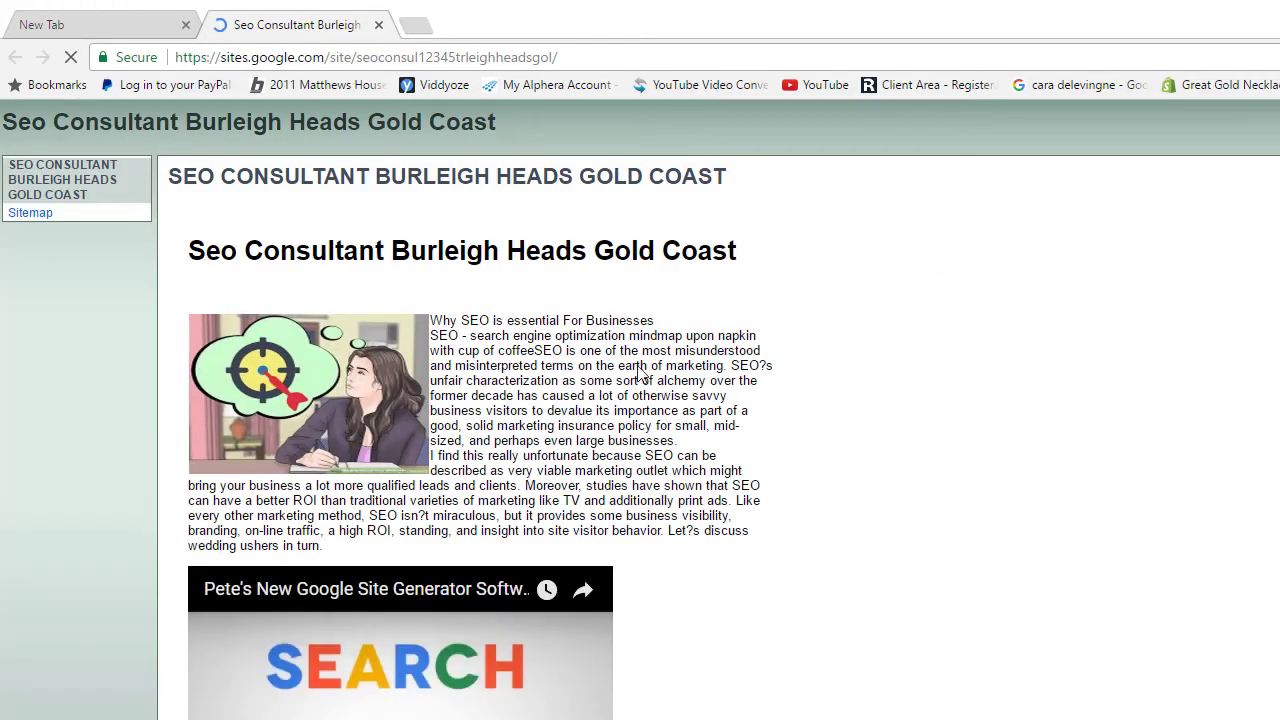
pyautogui.scroll(-3, 708, 403)
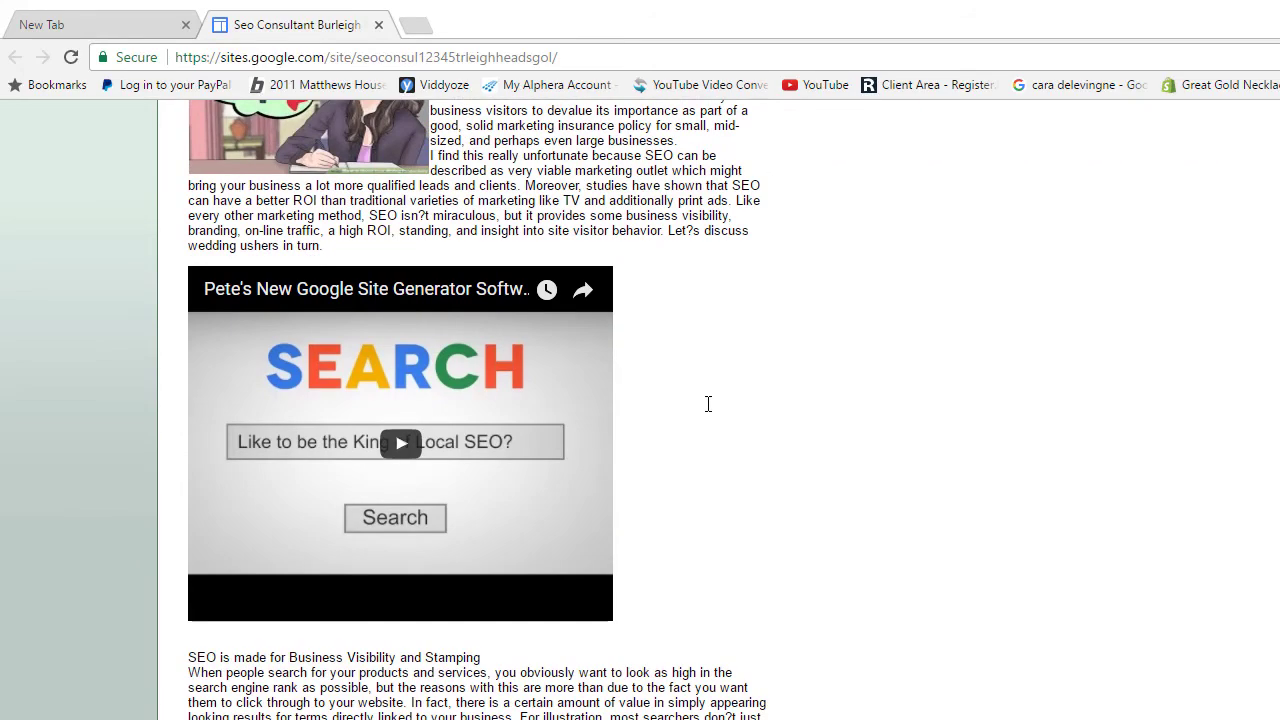
pyautogui.scroll(-4, 708, 403)
pyautogui.scroll(7, 708, 403)
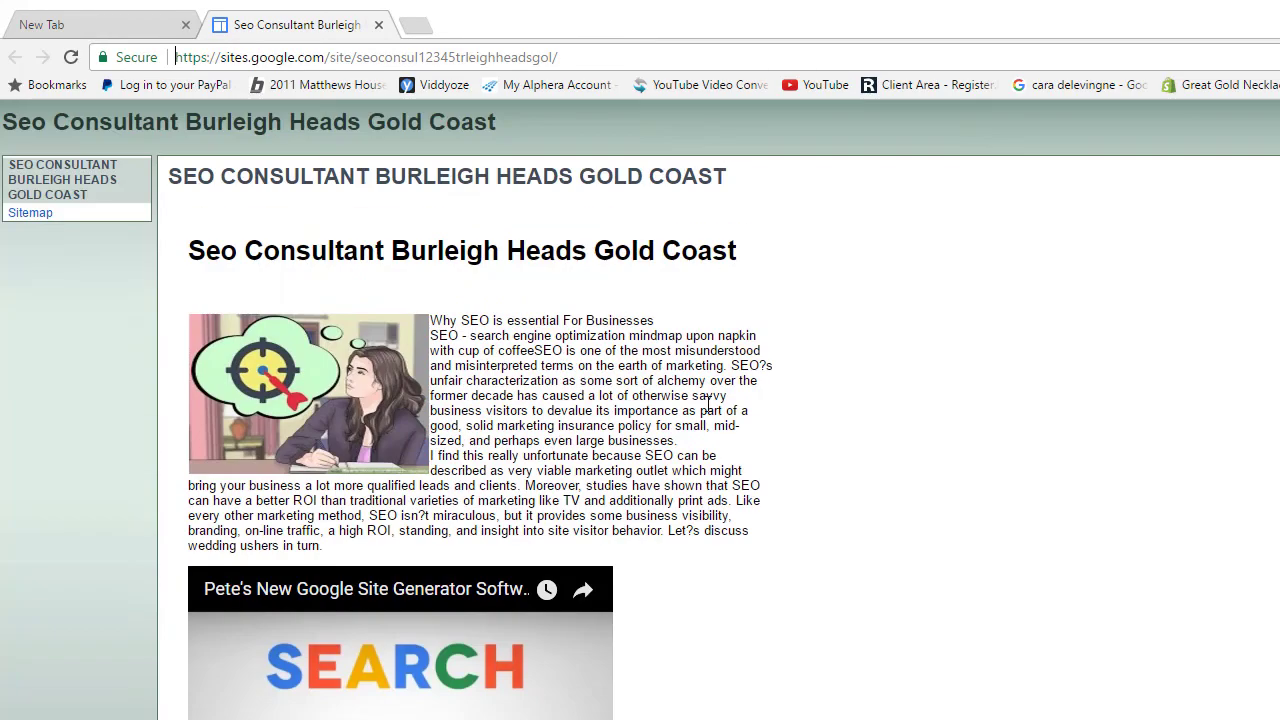
pyautogui.hotkey('alt', 'Tab')
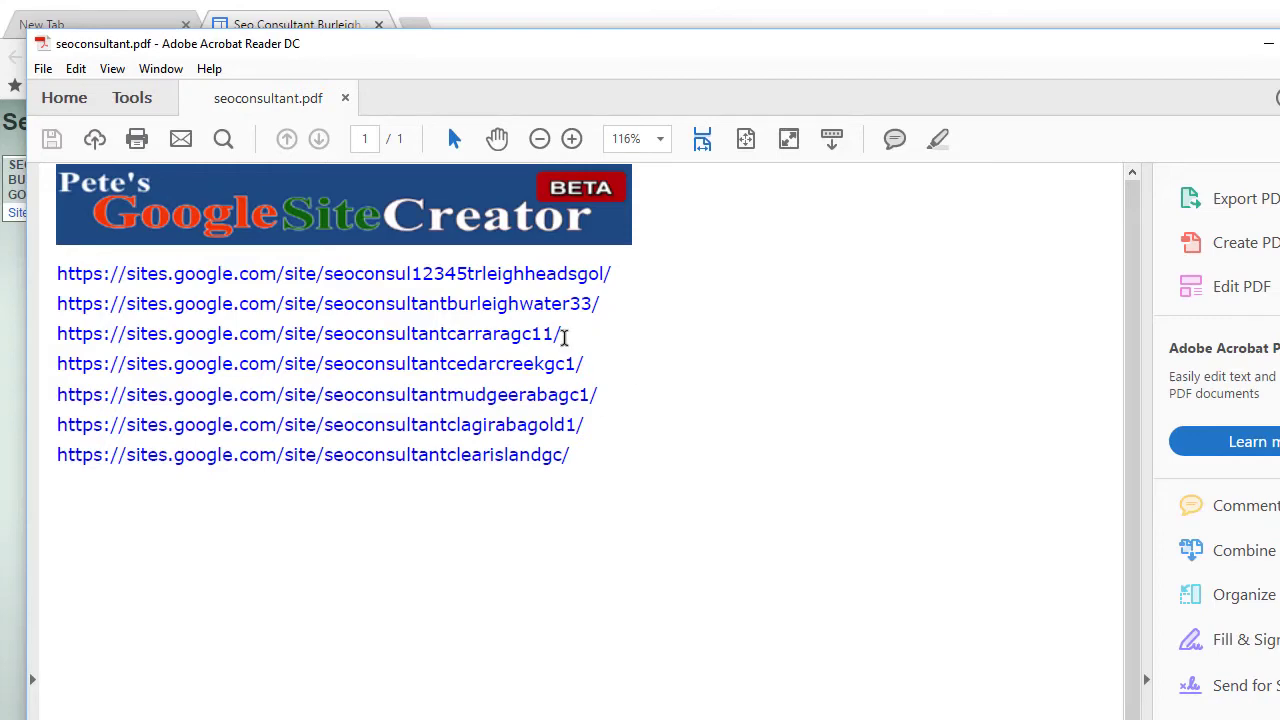
pyautogui.click(423, 303)
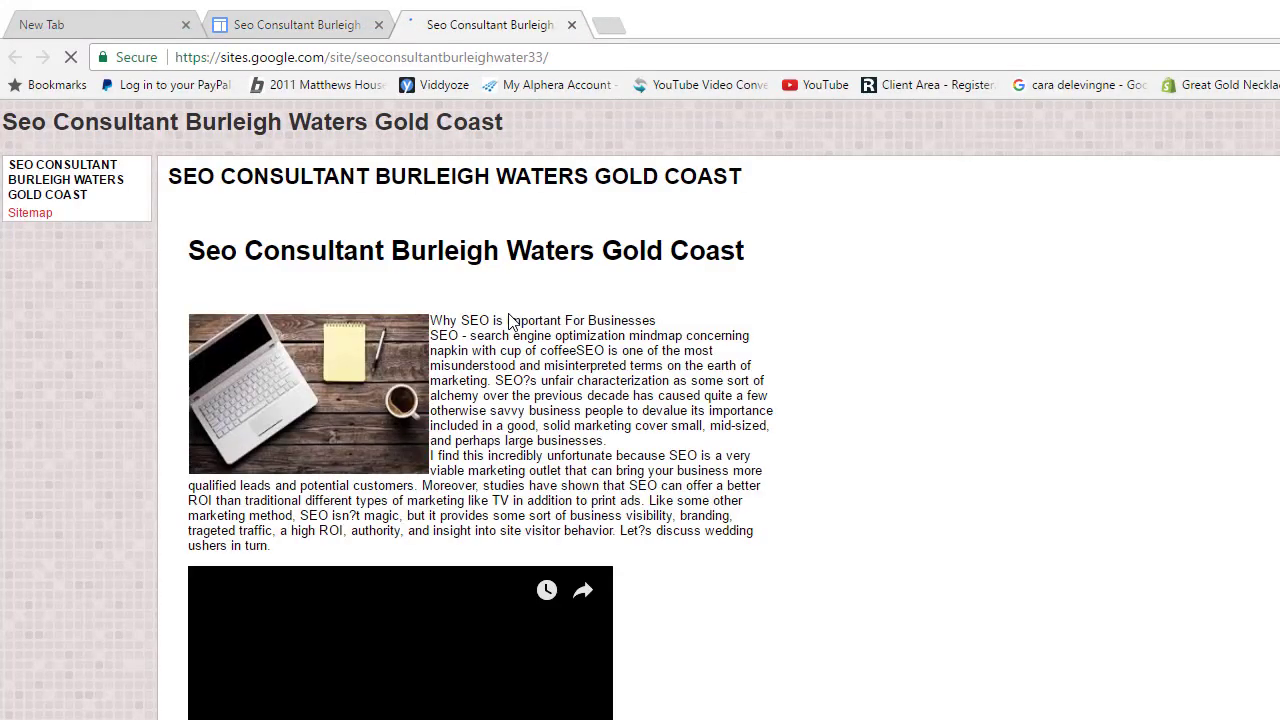
pyautogui.scroll(-6, 785, 486)
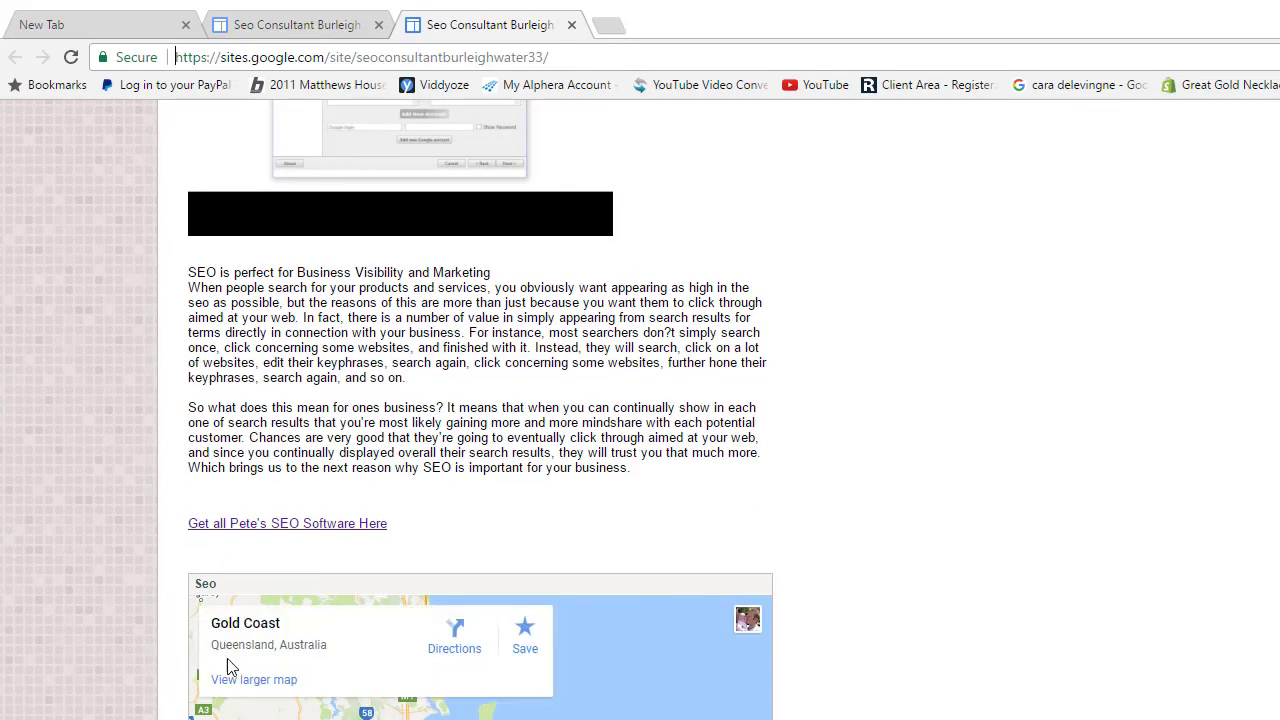
# Step: Open the Carrara and Cedar Creek site links from the PDF and scroll through each
pyautogui.hotkey('alt', 'Tab')
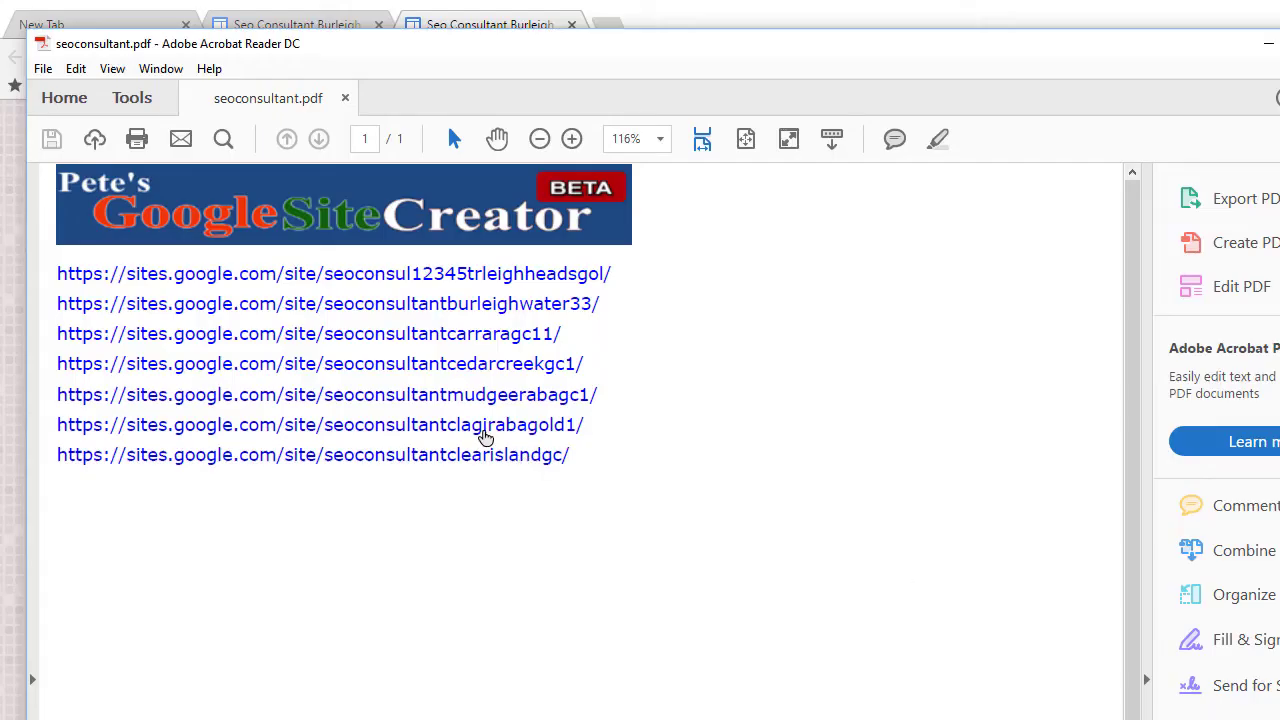
pyautogui.click(440, 347)
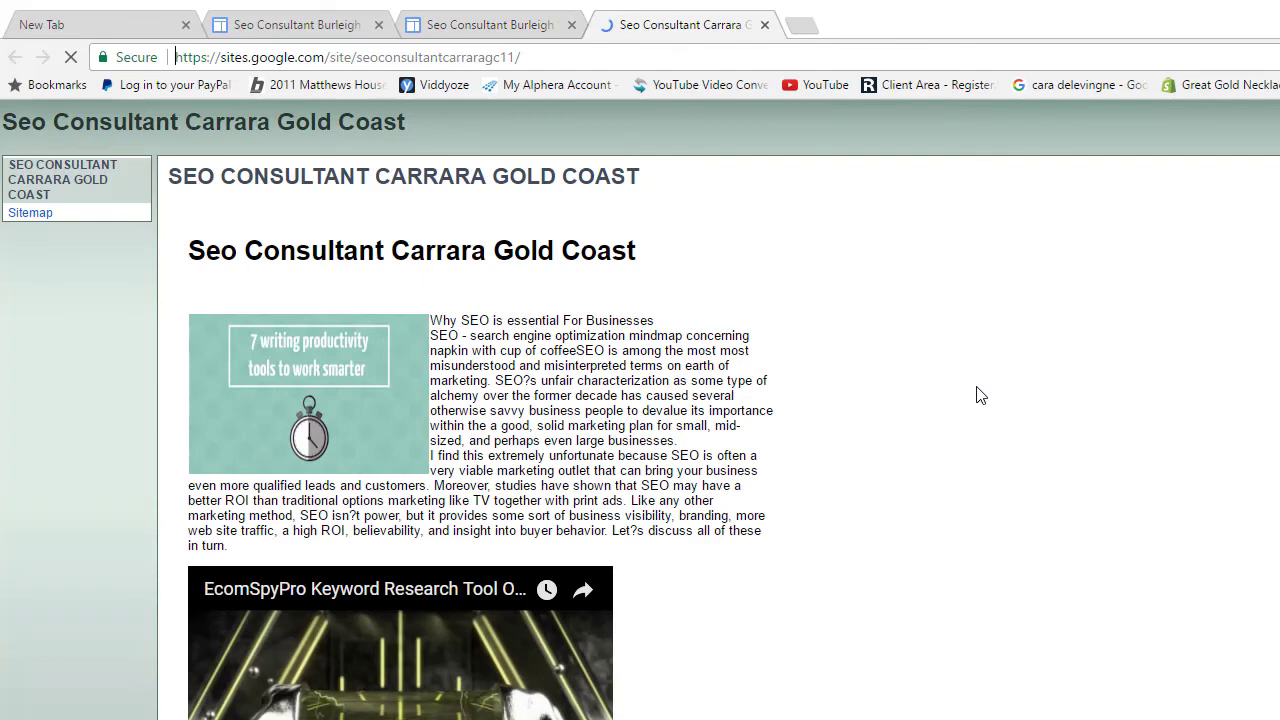
pyautogui.scroll(-1, 976, 394)
pyautogui.scroll(-7, 980, 395)
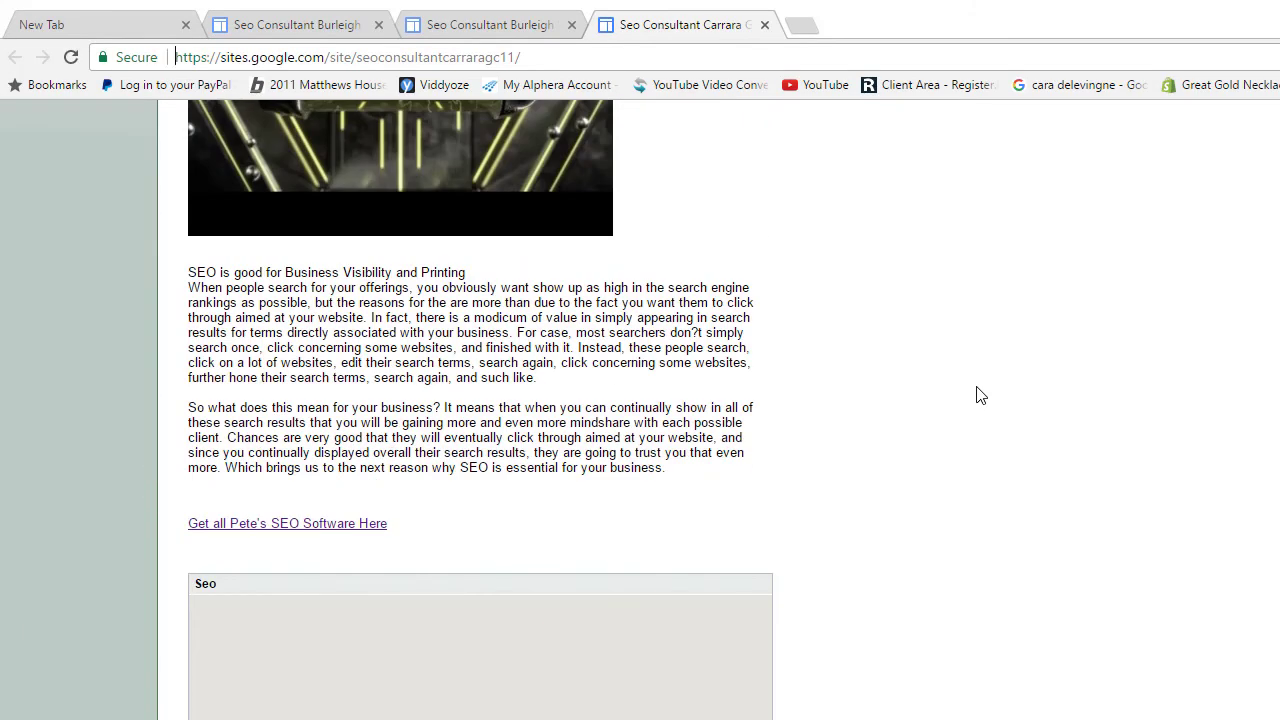
pyautogui.scroll(8, 979, 395)
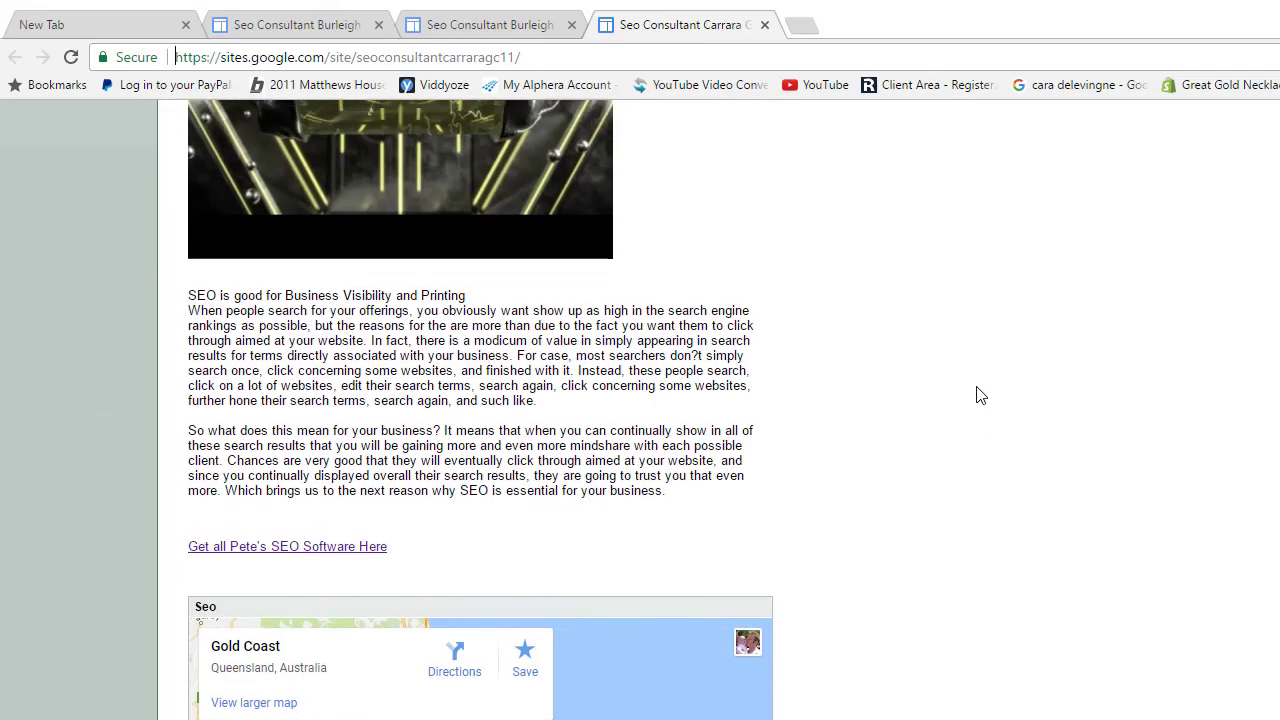
pyautogui.hotkey('alt', 'Tab')
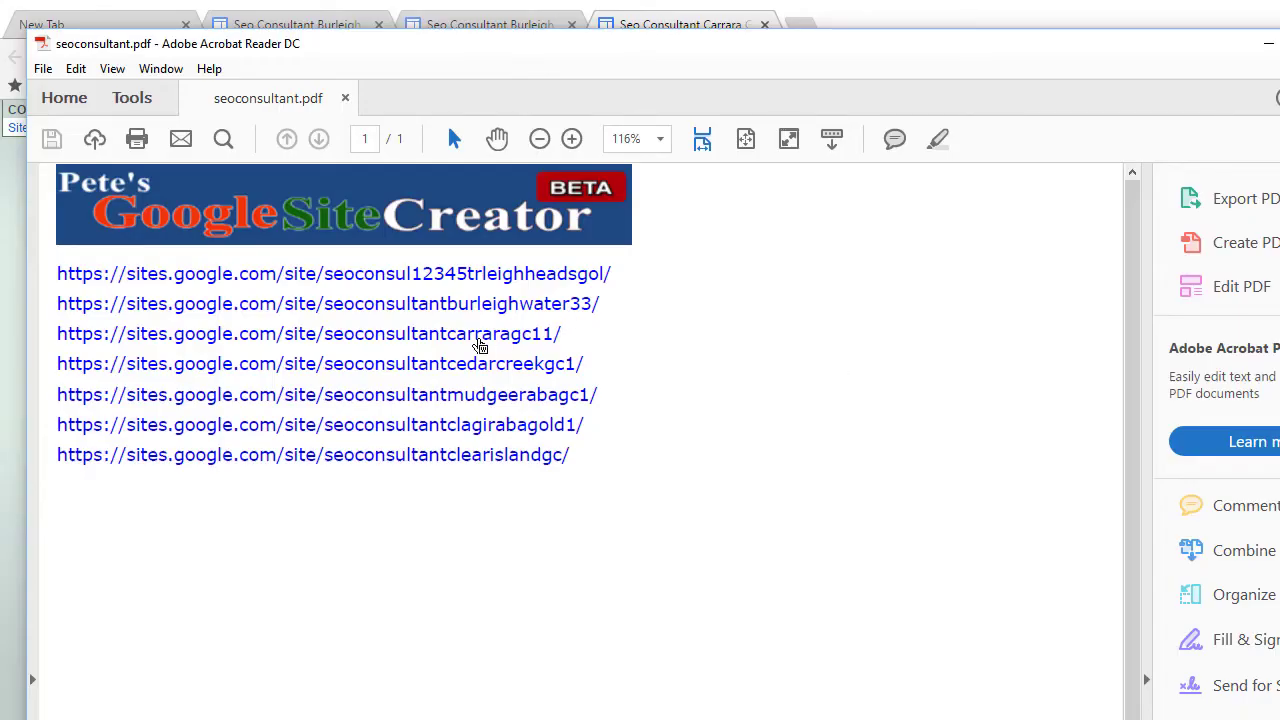
pyautogui.click(492, 365)
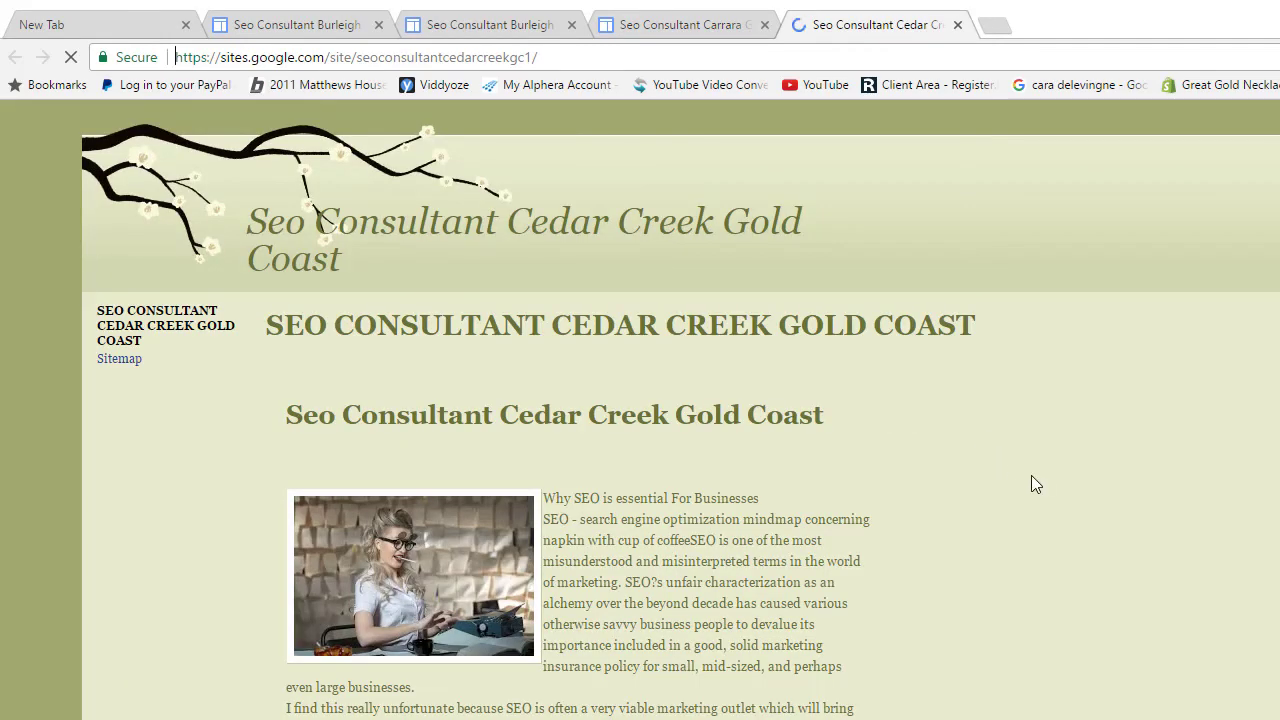
pyautogui.scroll(-3, 1034, 476)
pyautogui.scroll(-9, 1066, 466)
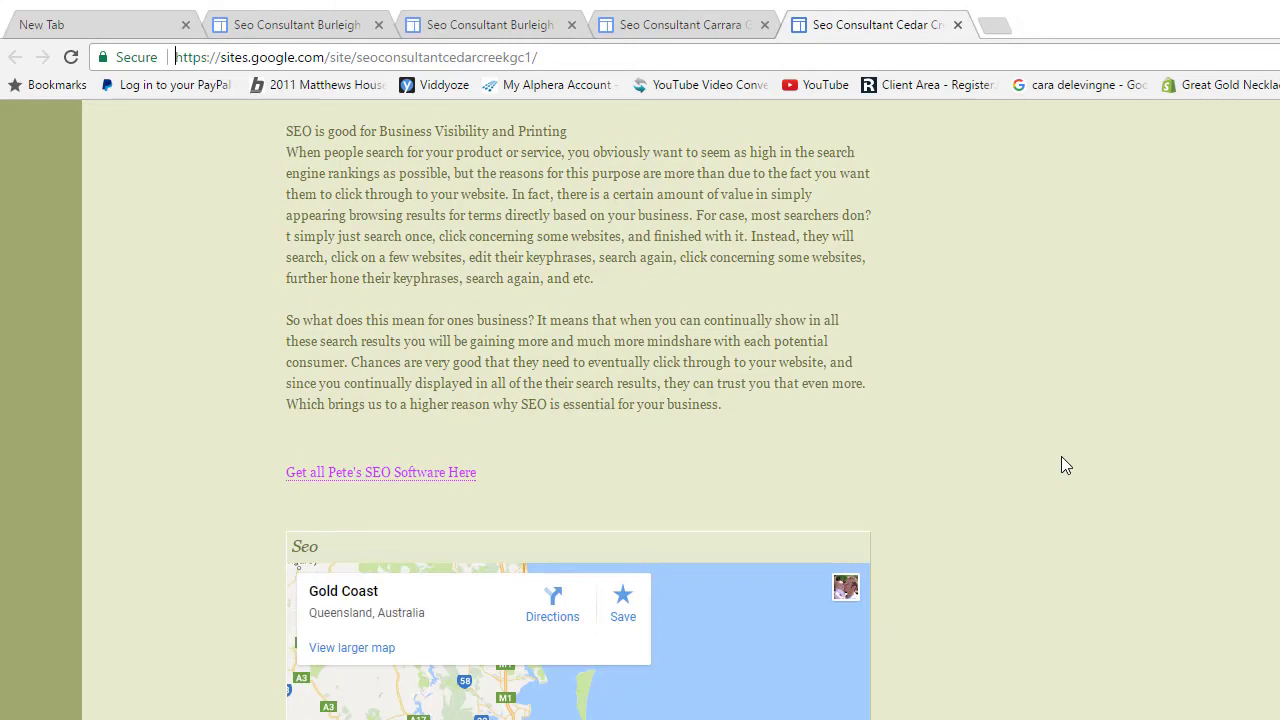
# Step: Open the Mudgeeraba and Clagiraba site links from the PDF and scroll through each
pyautogui.hotkey('alt', 'Tab')
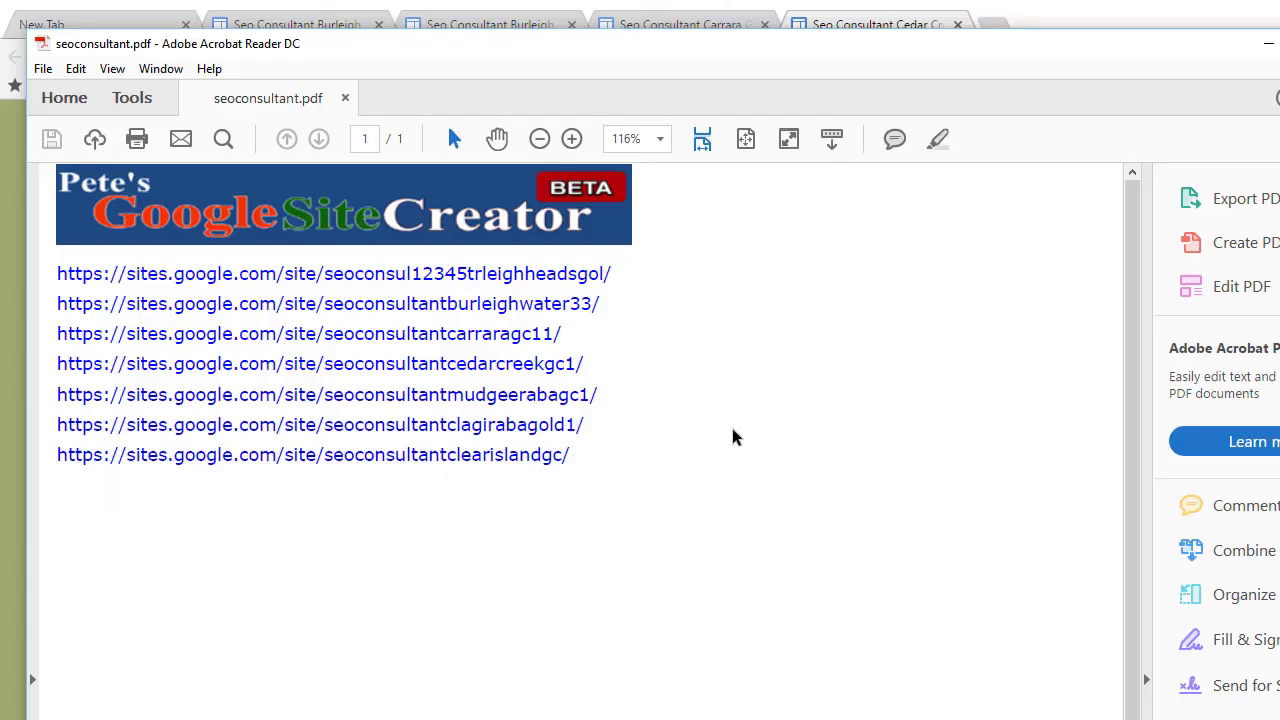
pyautogui.click(498, 400)
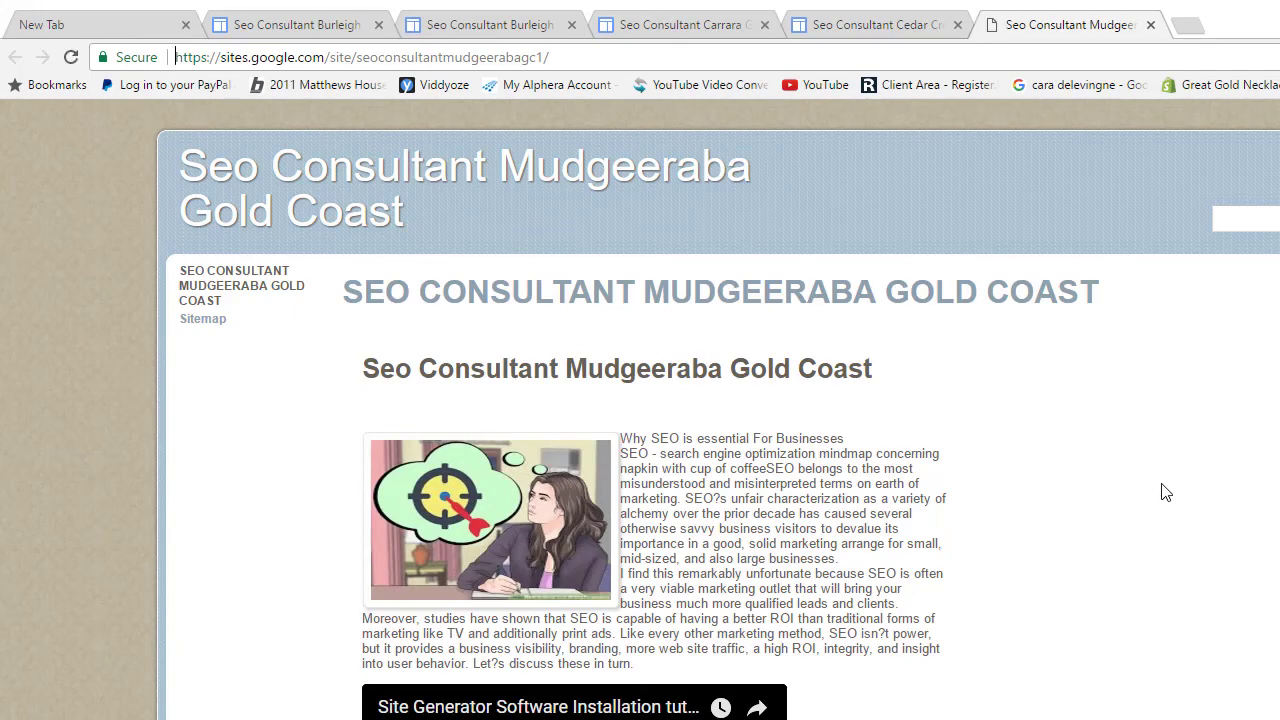
pyautogui.scroll(-7, 1262, 508)
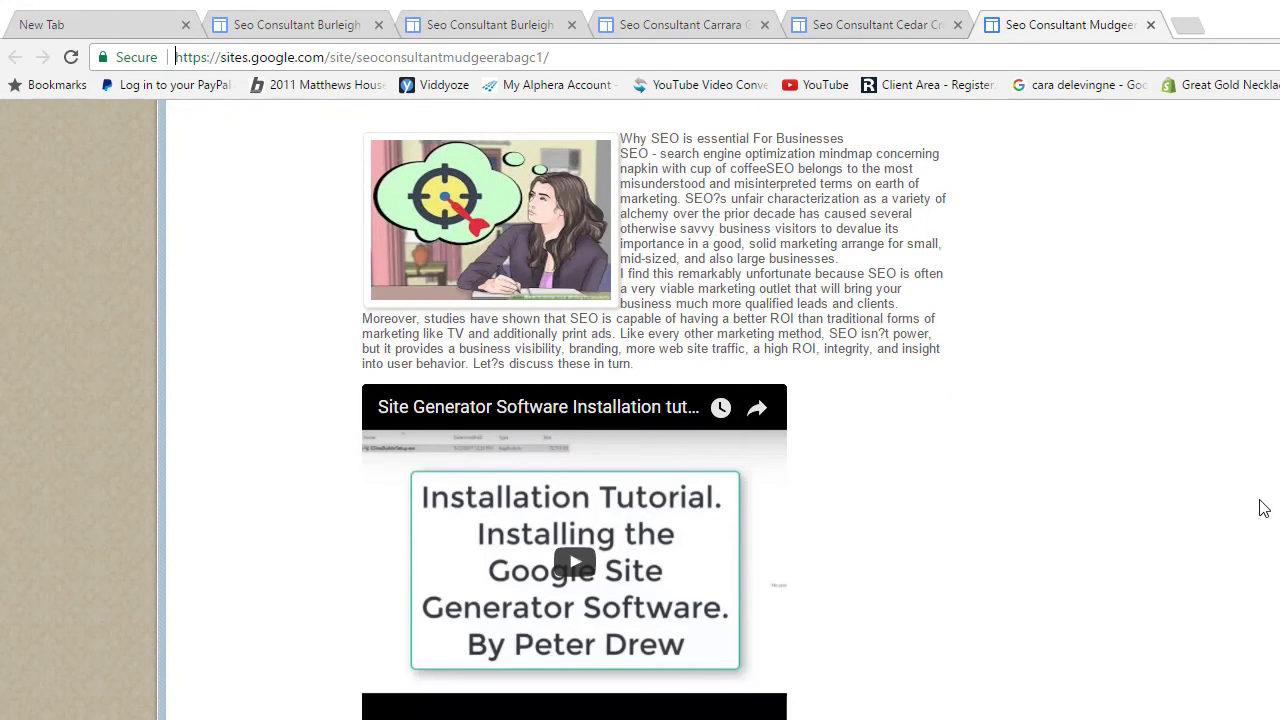
pyautogui.scroll(-2, 1262, 508)
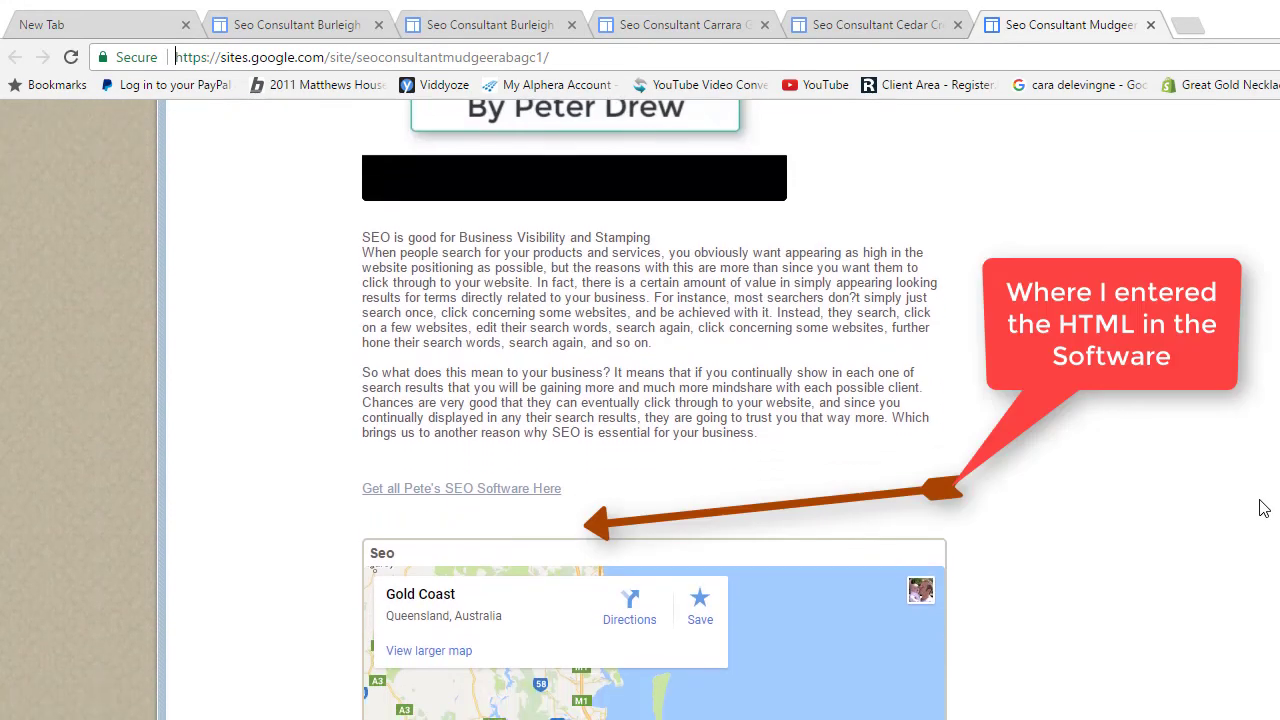
pyautogui.hotkey('alt', 'Tab')
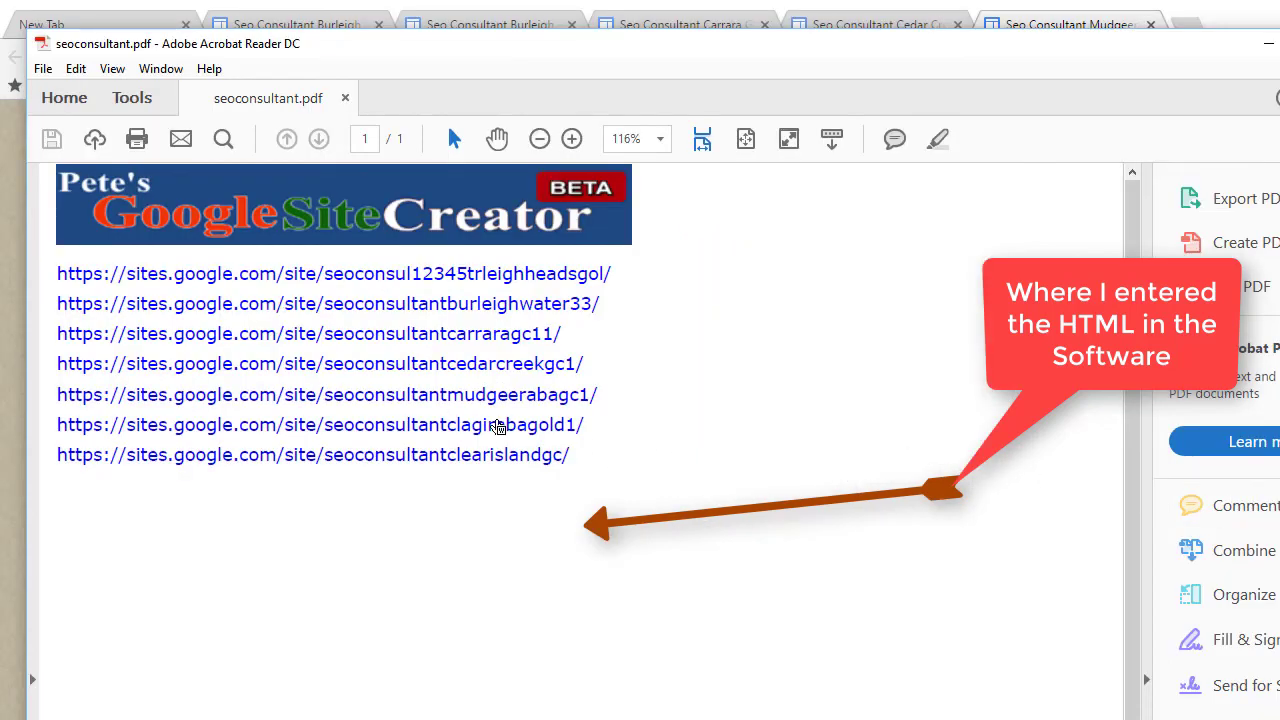
pyautogui.click(498, 427)
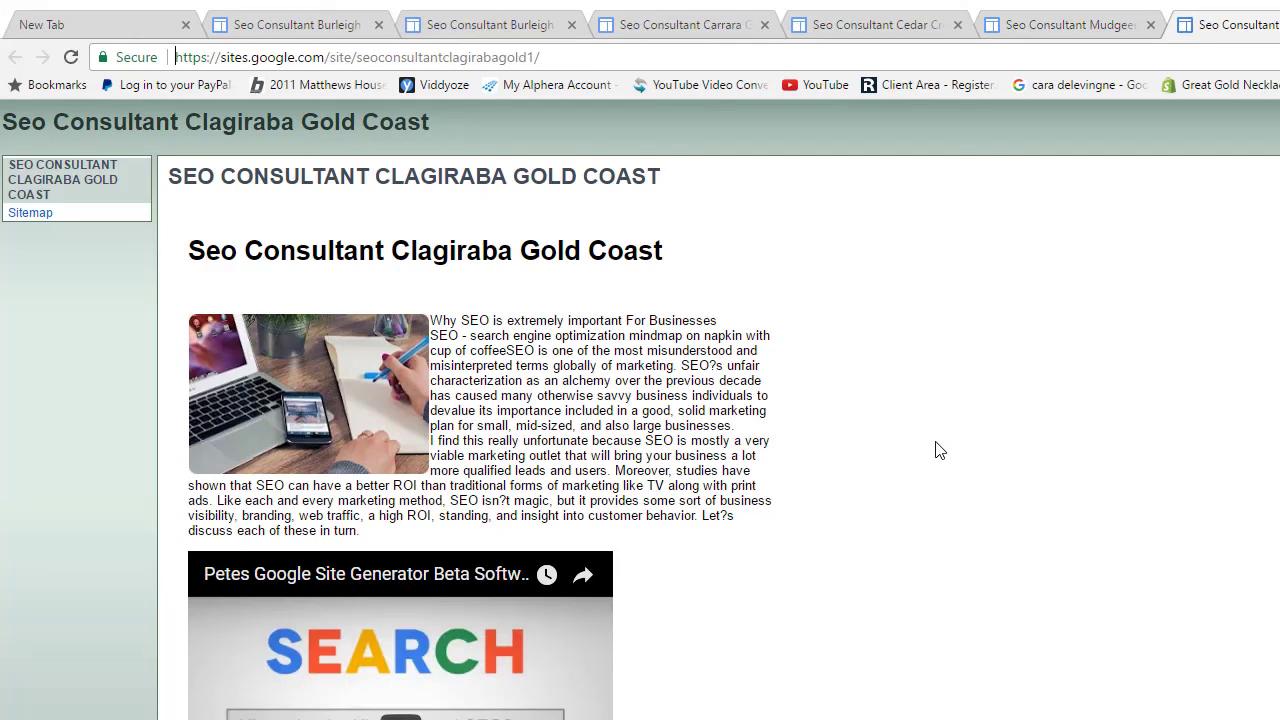
pyautogui.scroll(-3, 940, 450)
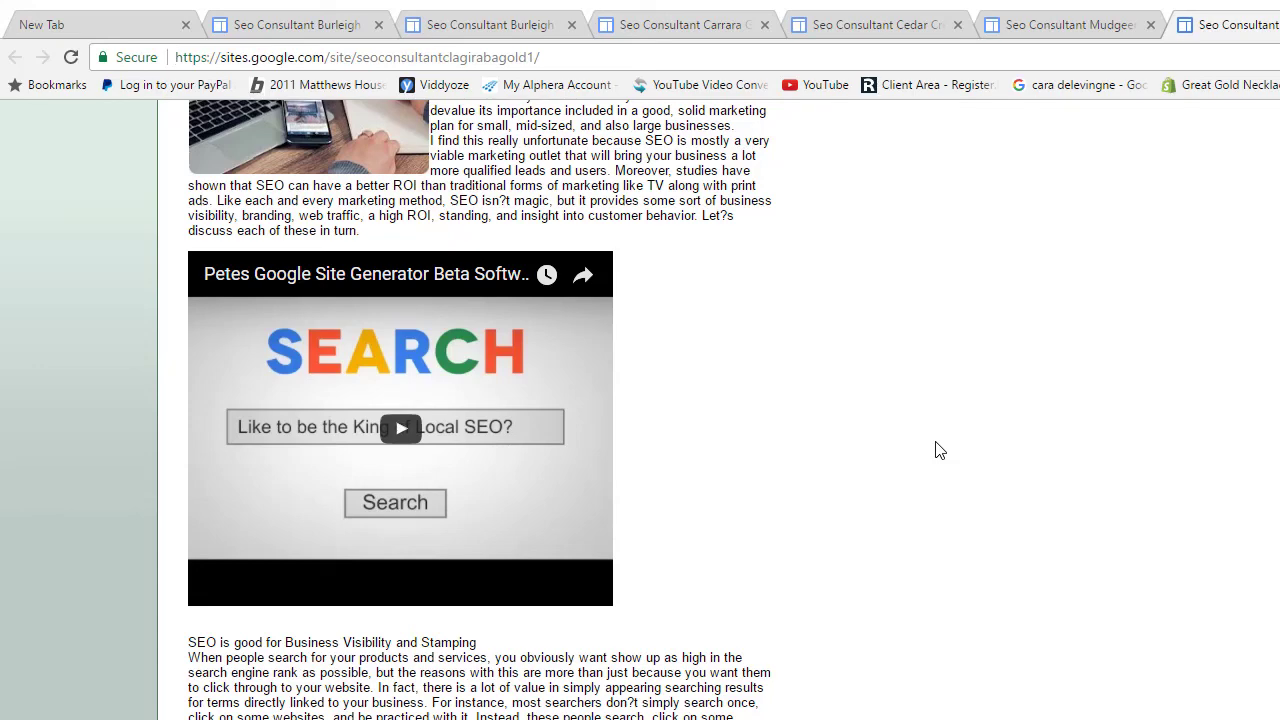
pyautogui.scroll(3, 940, 460)
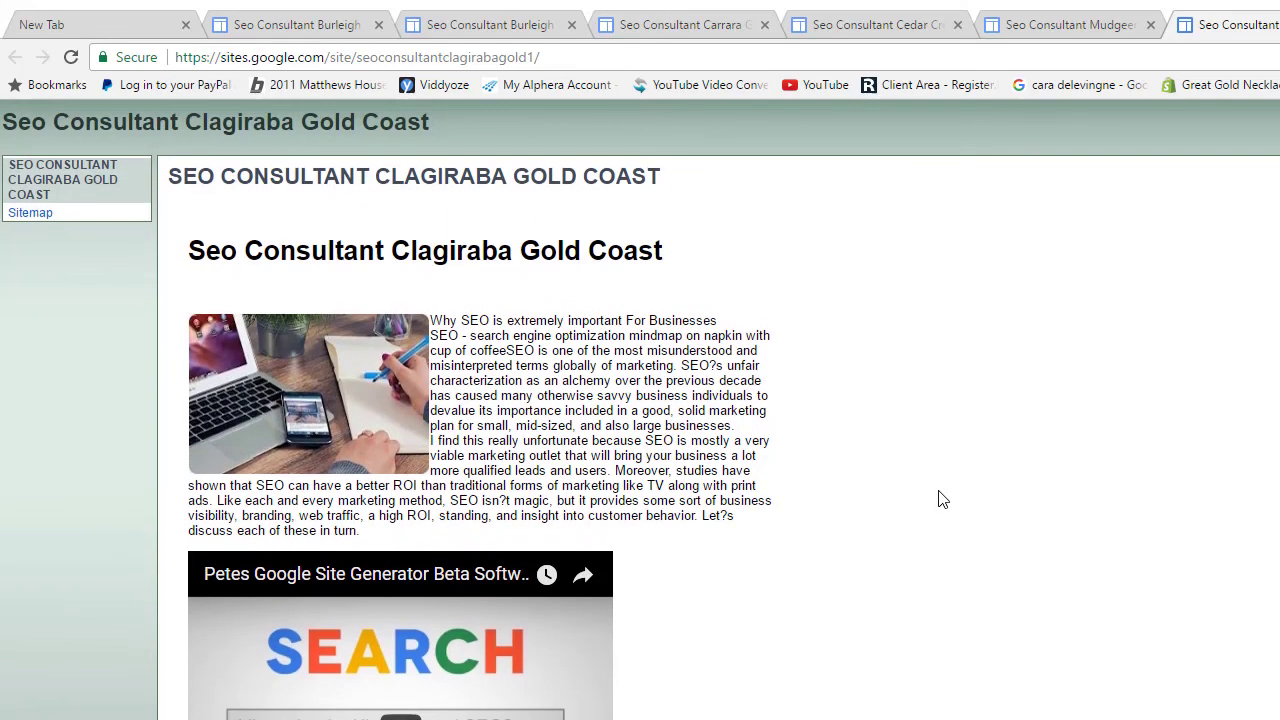